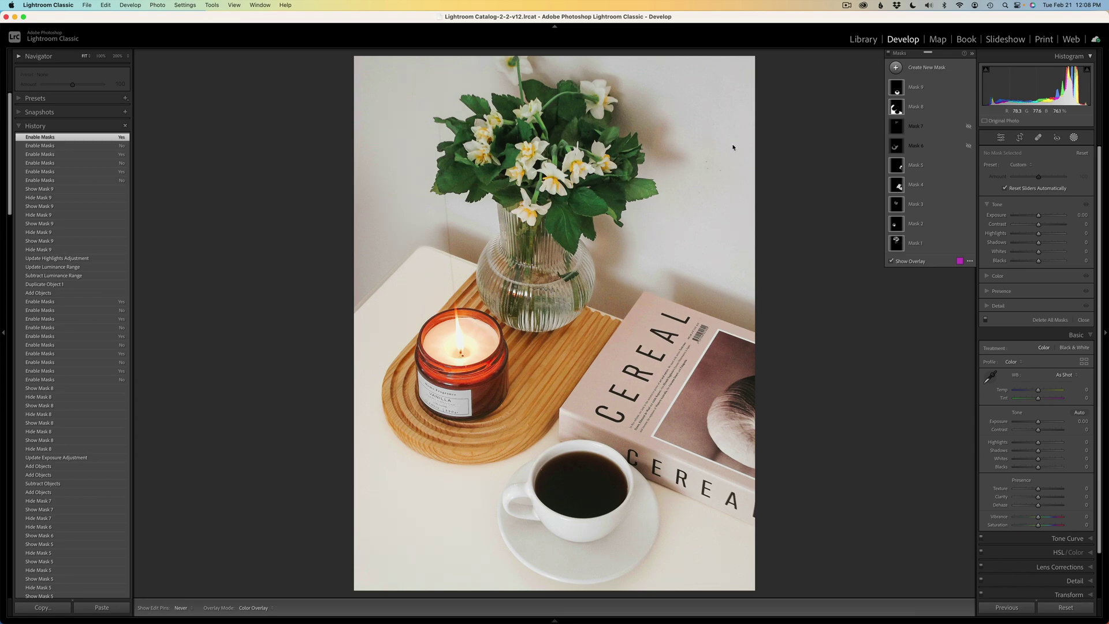
# Turn all masks off and back on to compare the photo without and with its local adjustments
pyautogui.click(890, 53)
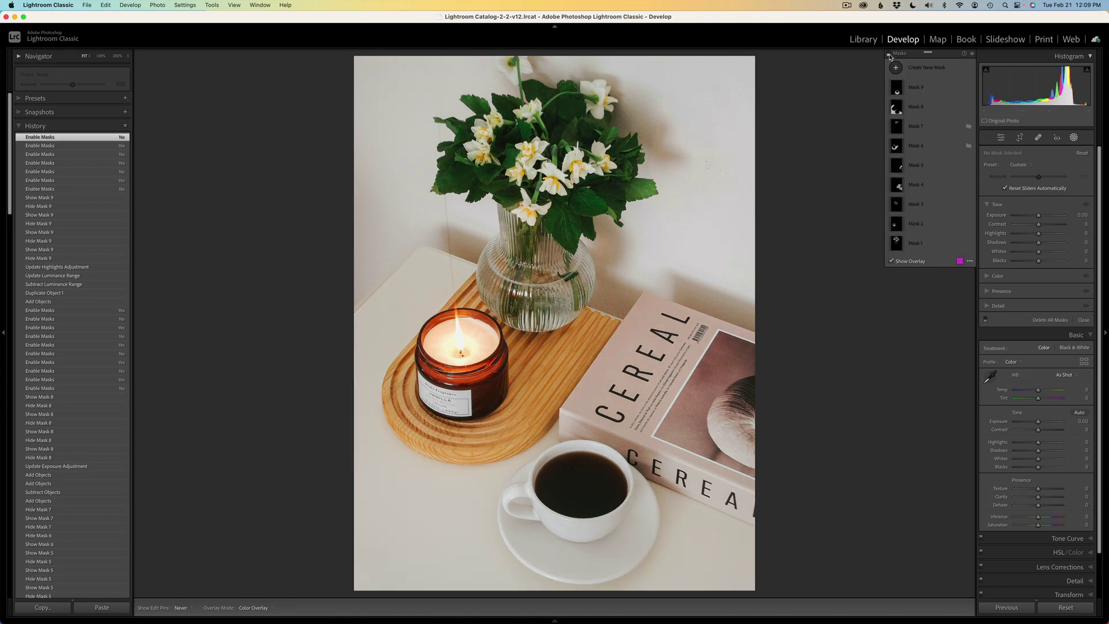
pyautogui.click(890, 54)
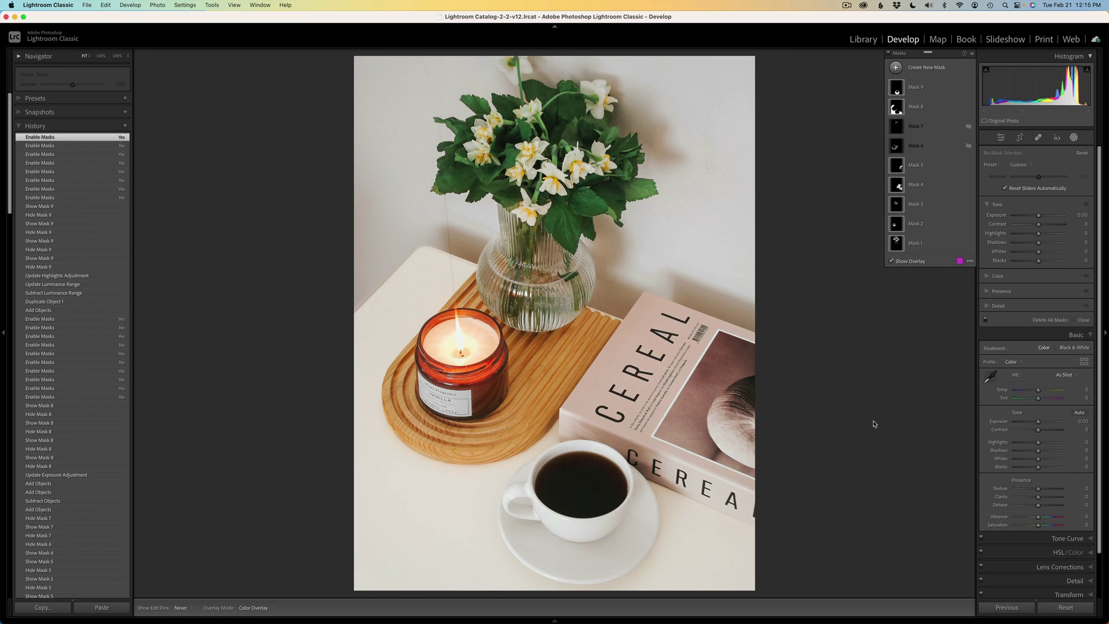
pyautogui.click(843, 359)
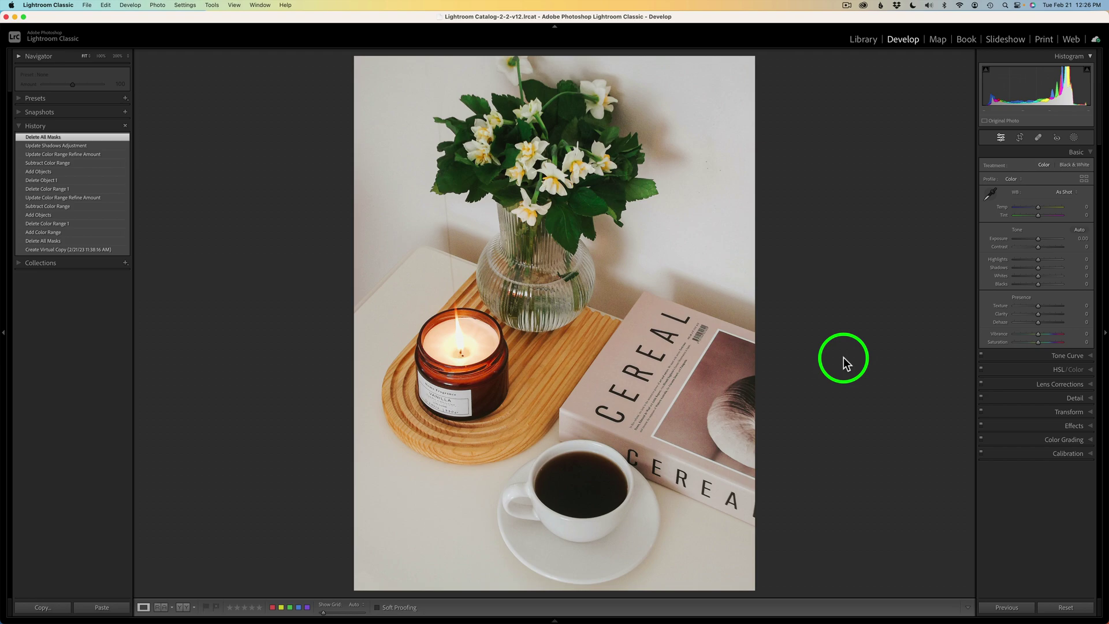
# Try an automatic Select Subject mask on the photo and delete that mask
pyautogui.click(1074, 138)
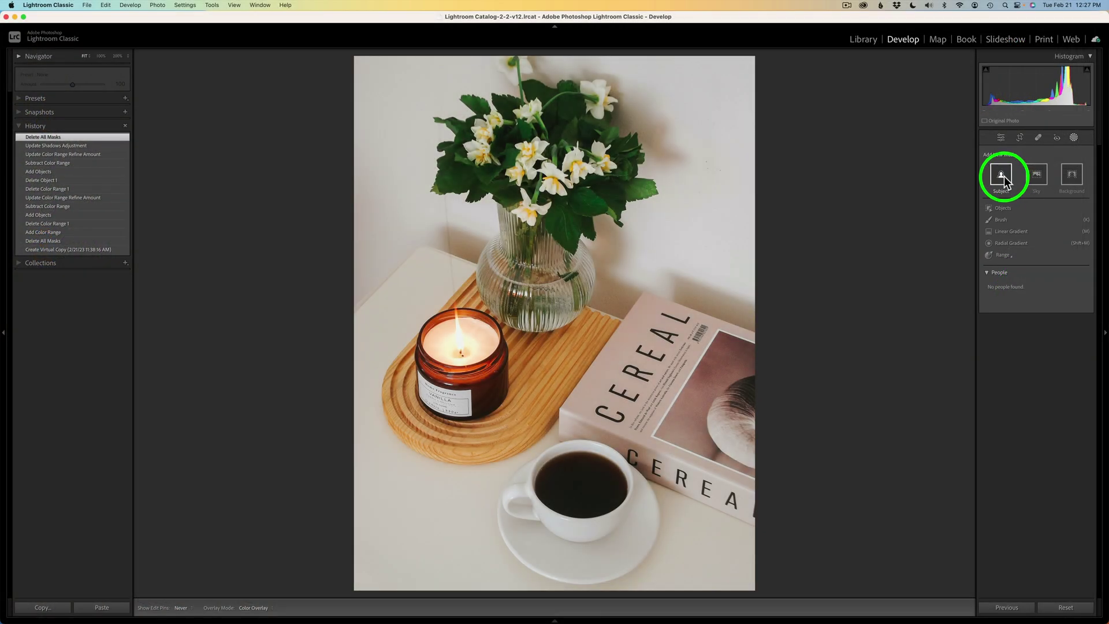
pyautogui.click(881, 269)
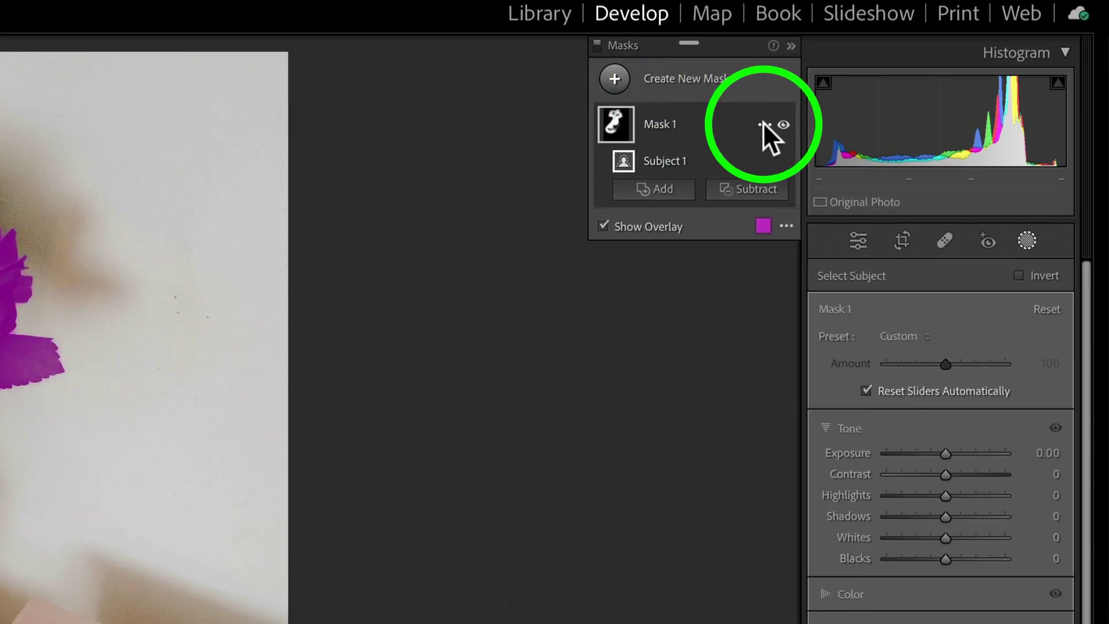
pyautogui.click(762, 124)
pyautogui.moveTo(813, 224)
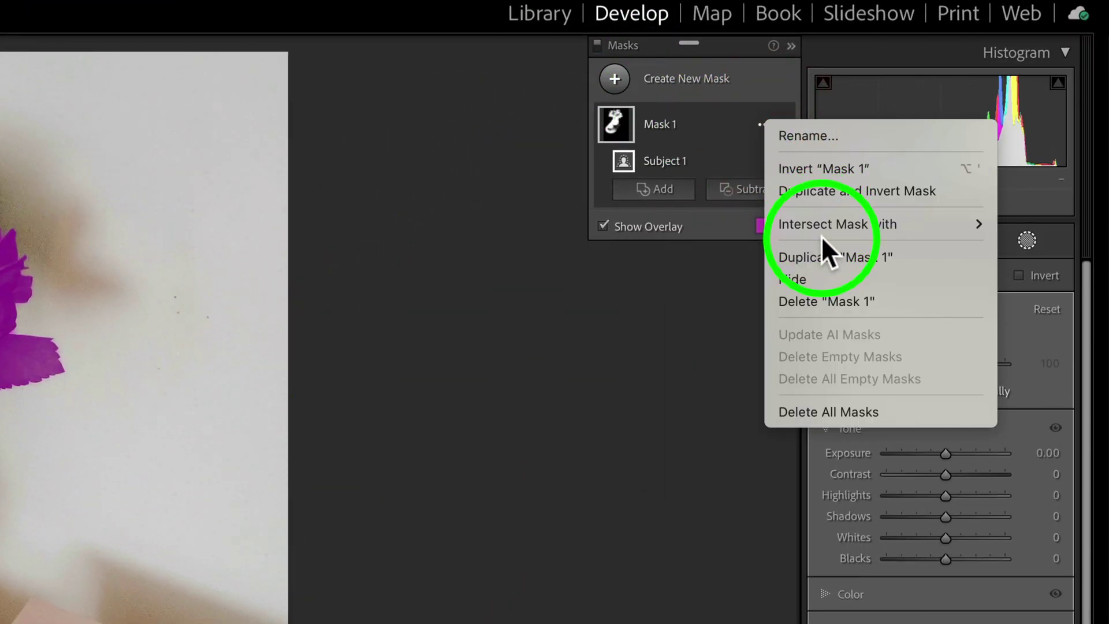
pyautogui.click(816, 301)
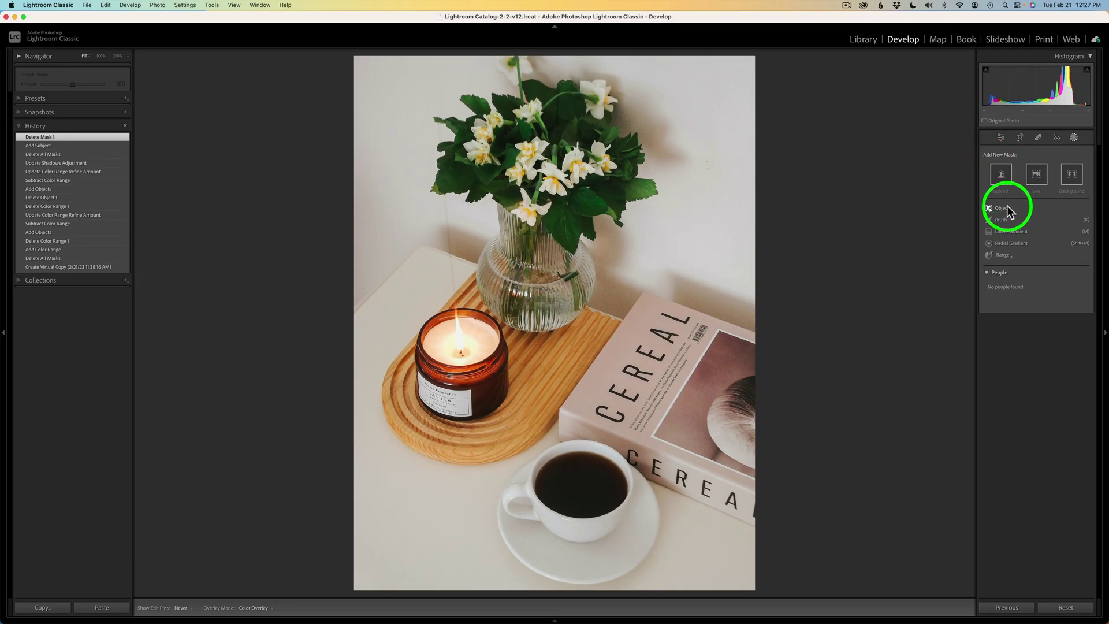
# Create an Objects mask in Rectangle Select mode by framing the whole flower bouquet and its glass vase
pyautogui.click(1003, 209)
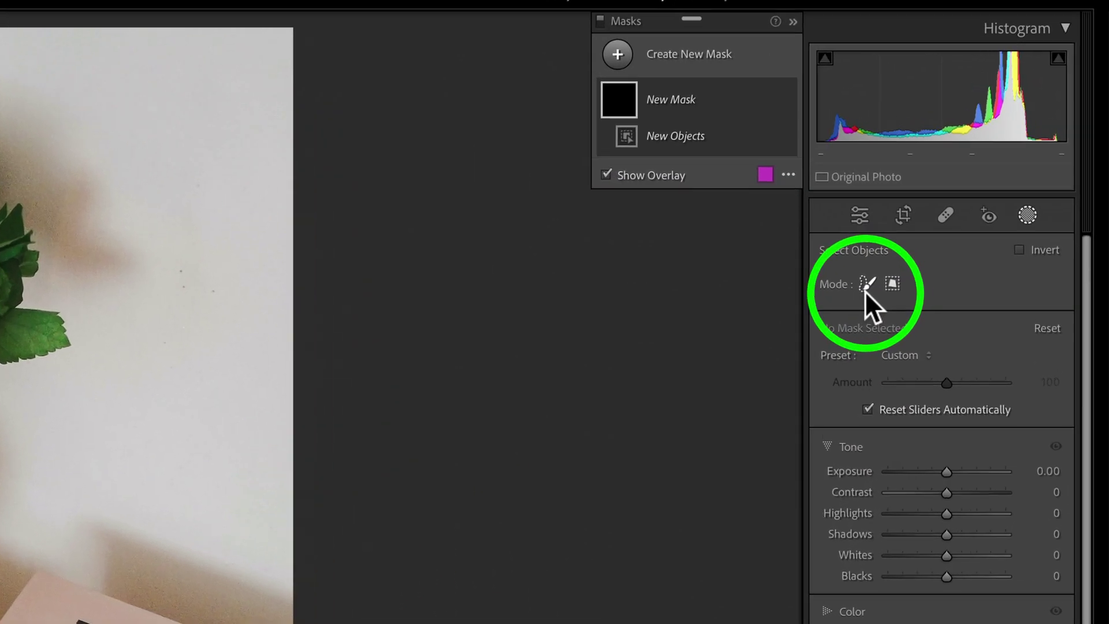
pyautogui.click(892, 284)
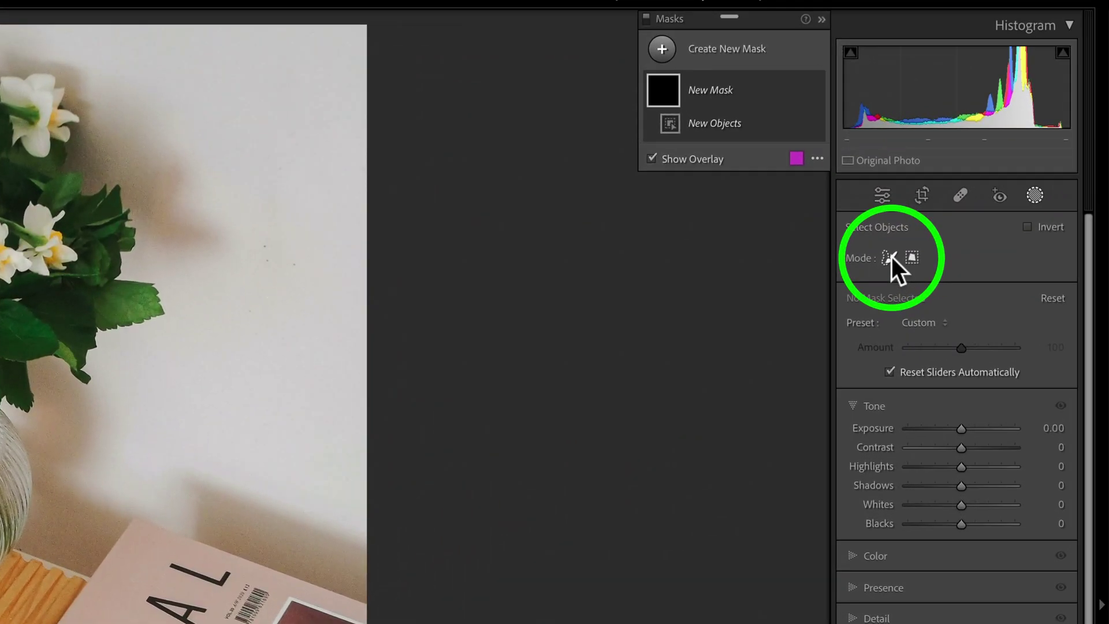
pyautogui.click(989, 180)
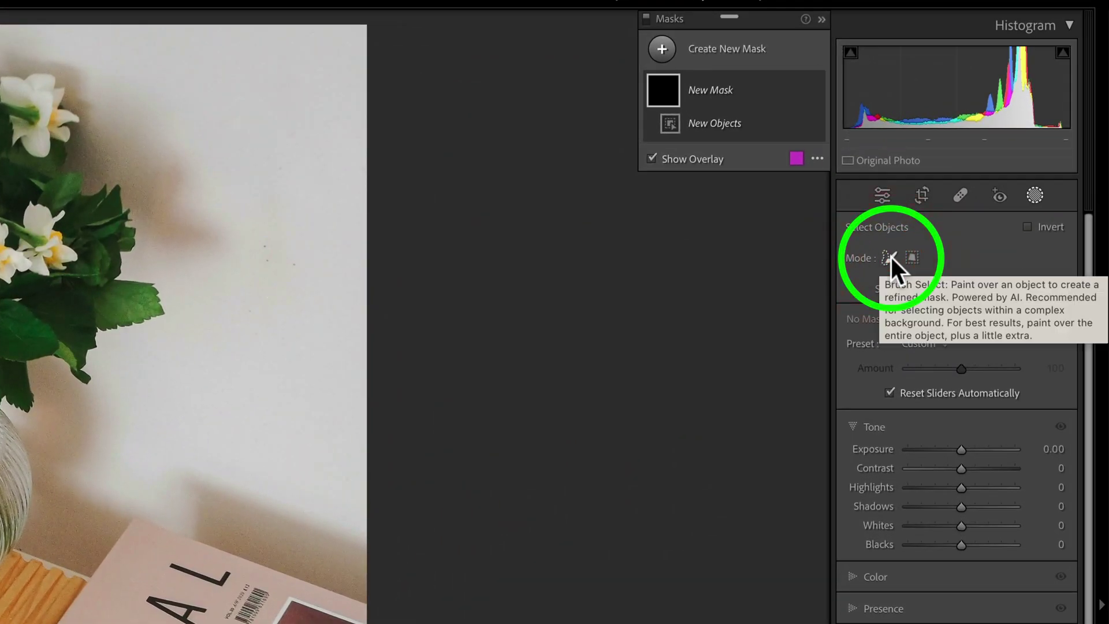
pyautogui.click(913, 256)
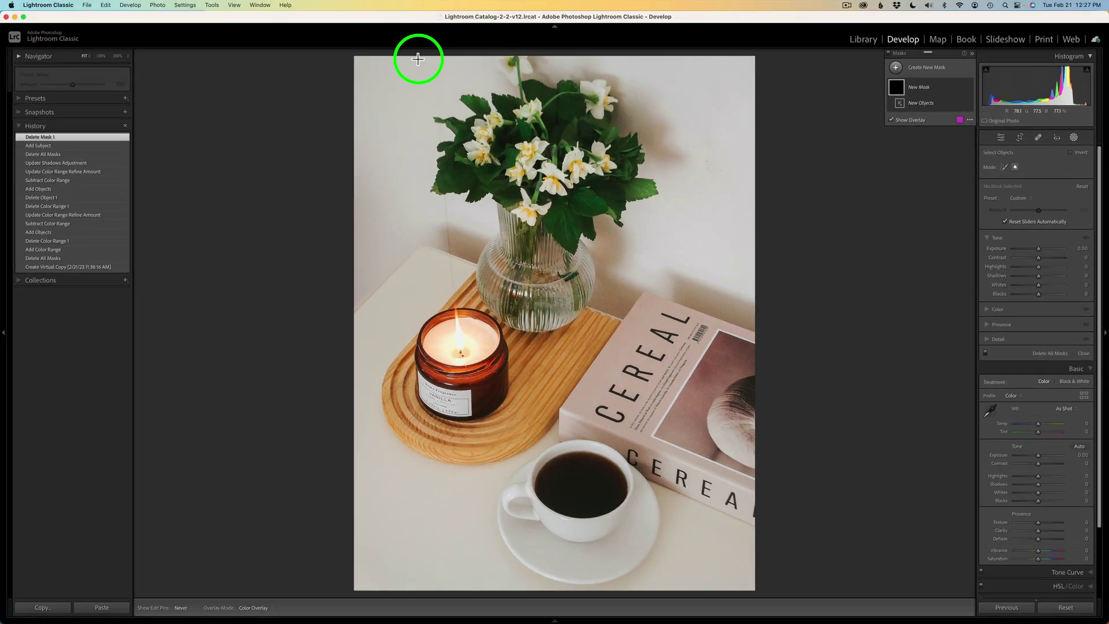
pyautogui.moveTo(418, 59); pyautogui.dragTo(659, 318)
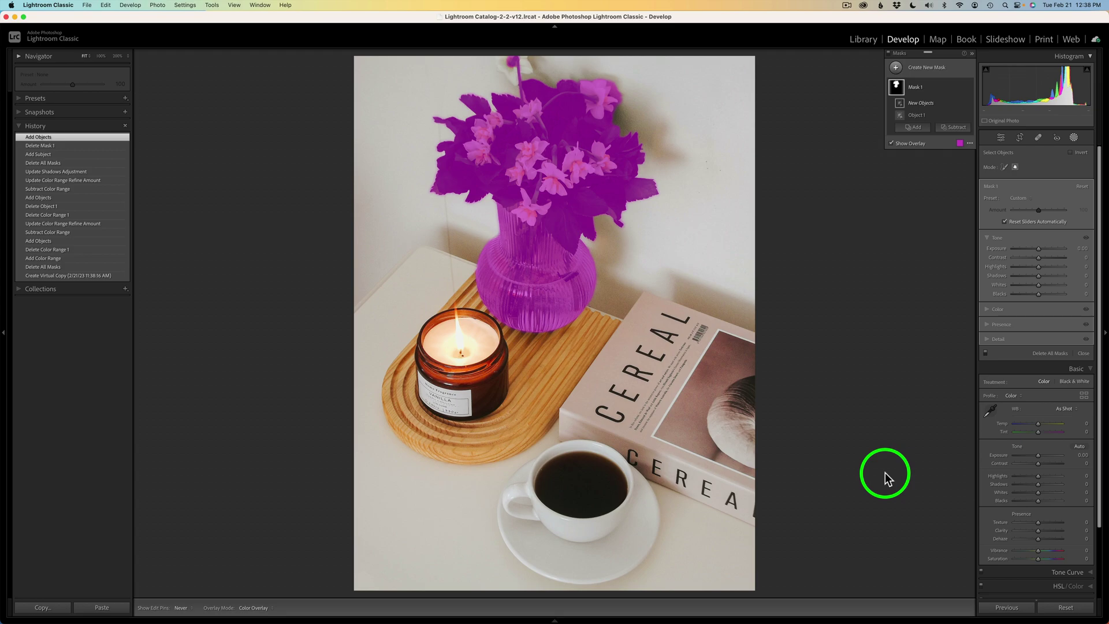
pyautogui.click(961, 115)
pyautogui.moveTo(982, 162)
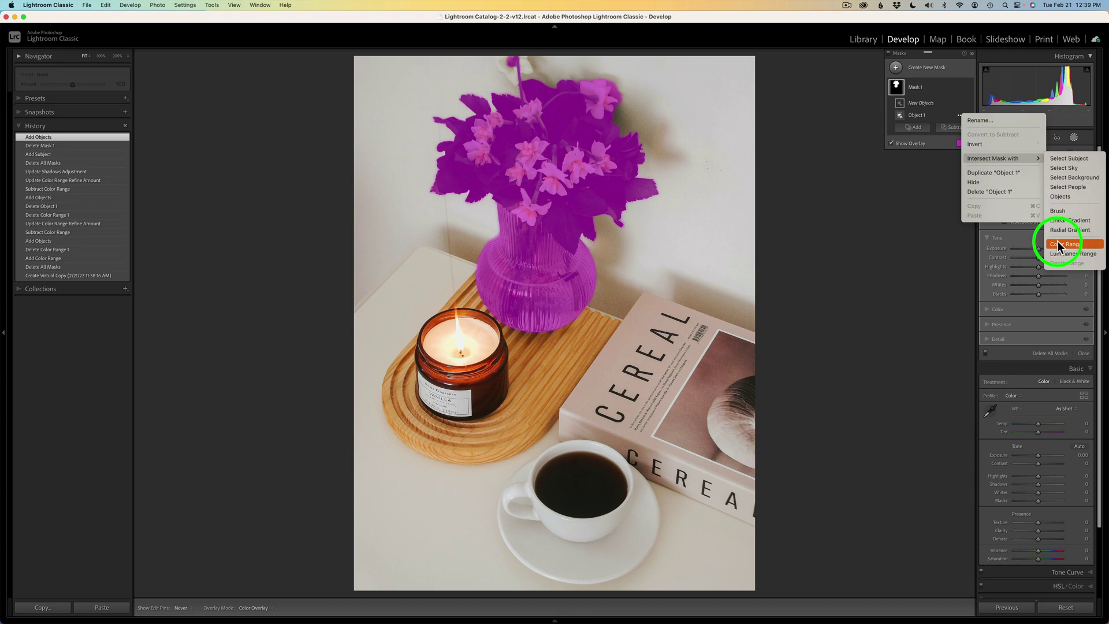
pyautogui.click(882, 234)
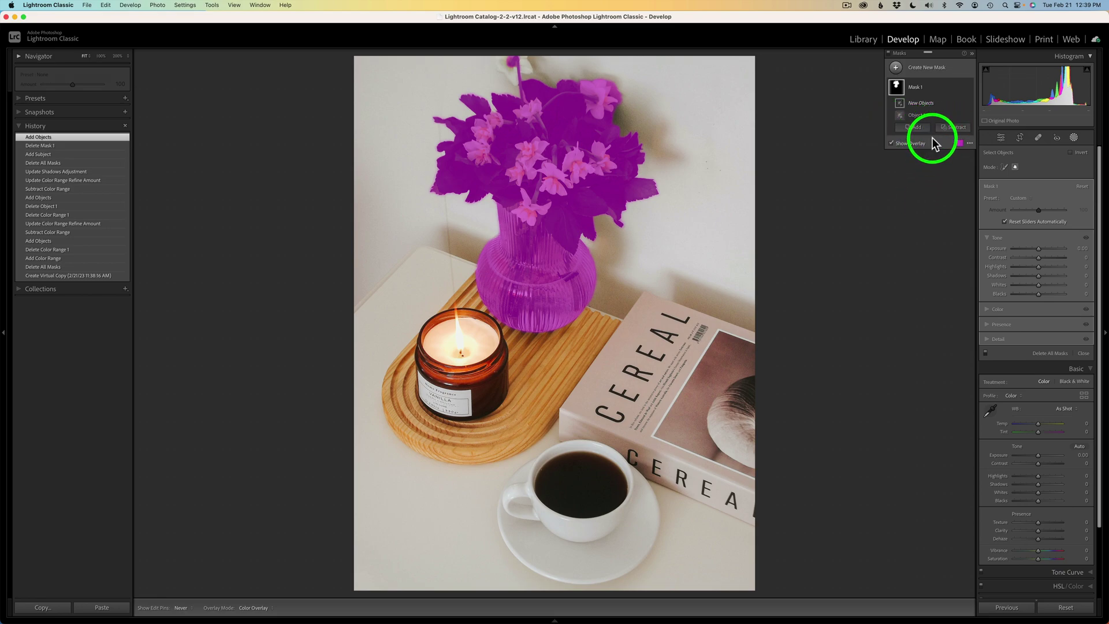
# Intersect the bouquet and vase object mask with a Color Range selection
pyautogui.press('alt')
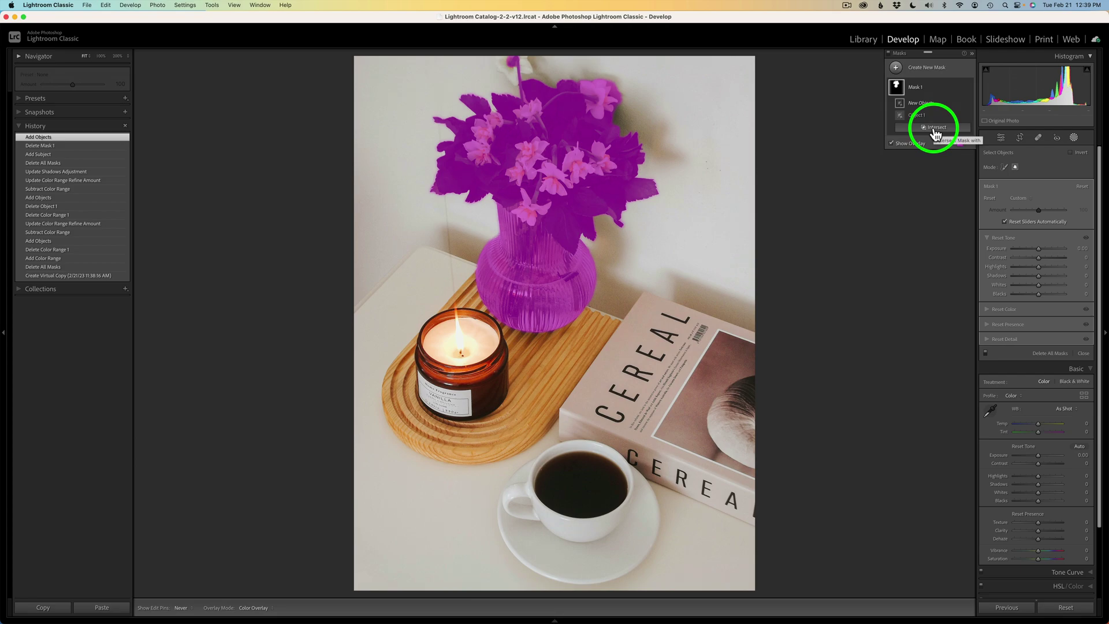
pyautogui.keyDown('alt'); pyautogui.click(936, 129); pyautogui.keyUp('alt')
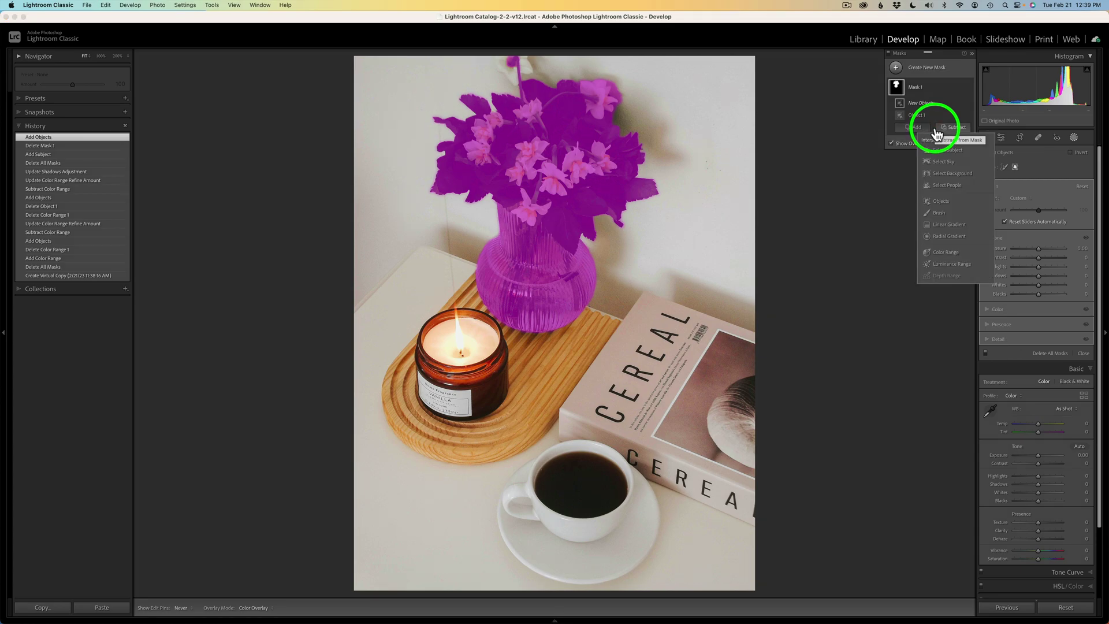
pyautogui.click(947, 252)
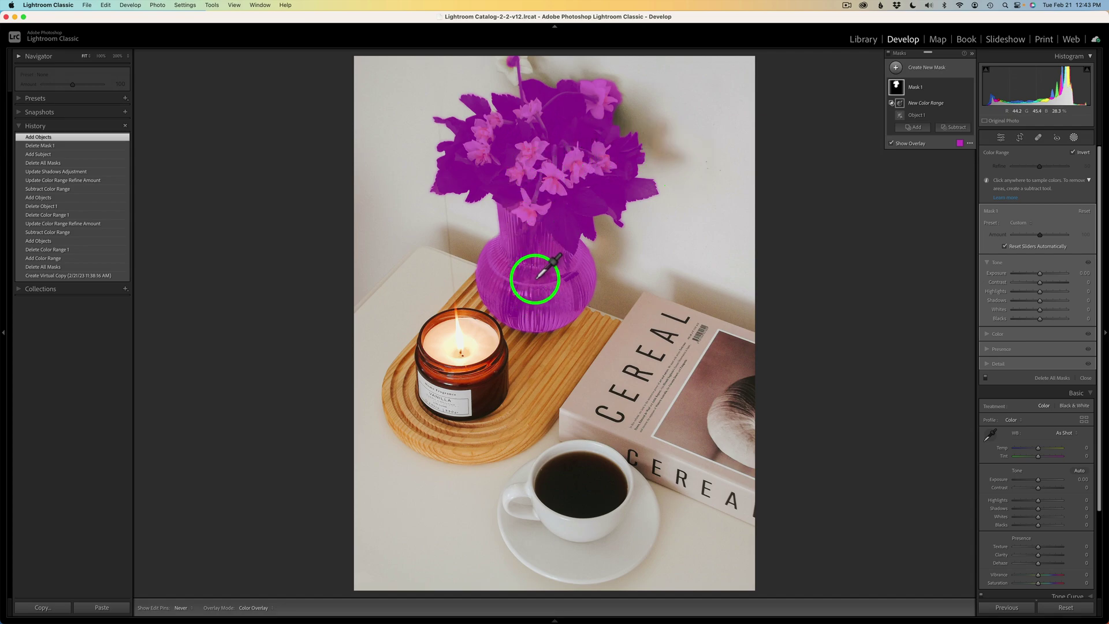
# Lower the mask overlay's opacity slightly, and check the photo with the overlay hidden and shown again
pyautogui.click(960, 143)
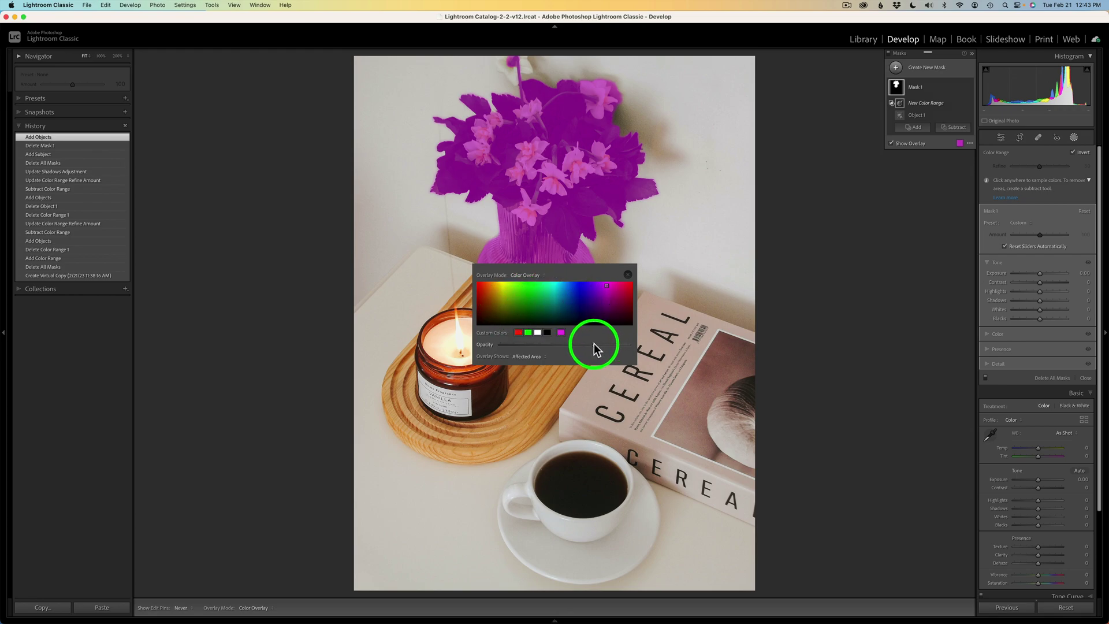
pyautogui.moveTo(596, 349); pyautogui.dragTo(575, 345)
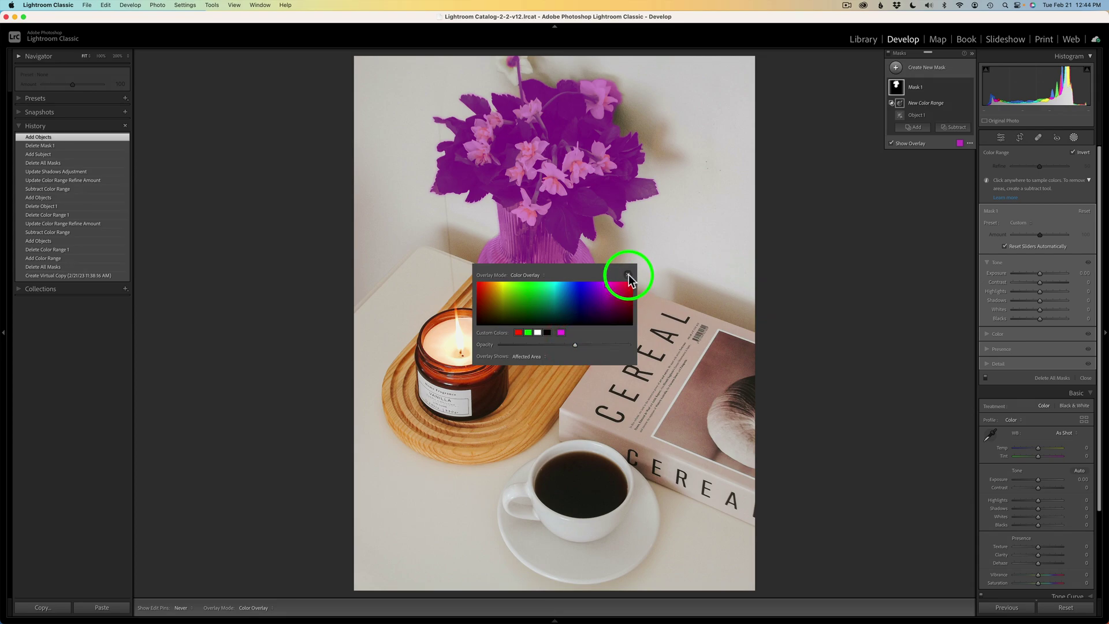
pyautogui.click(628, 275)
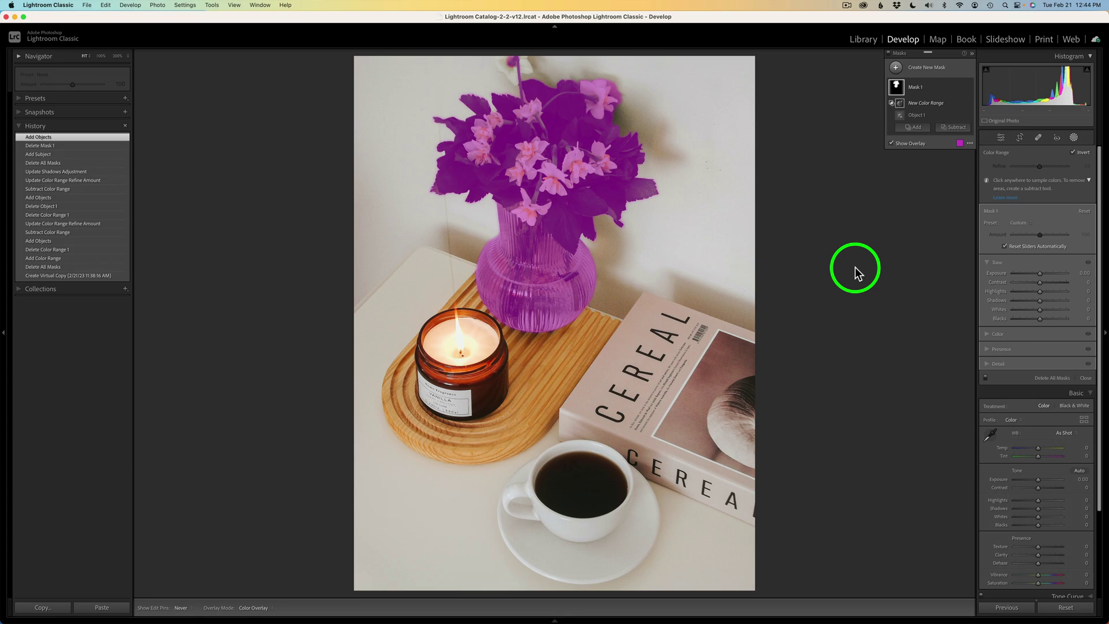
pyautogui.click(891, 144)
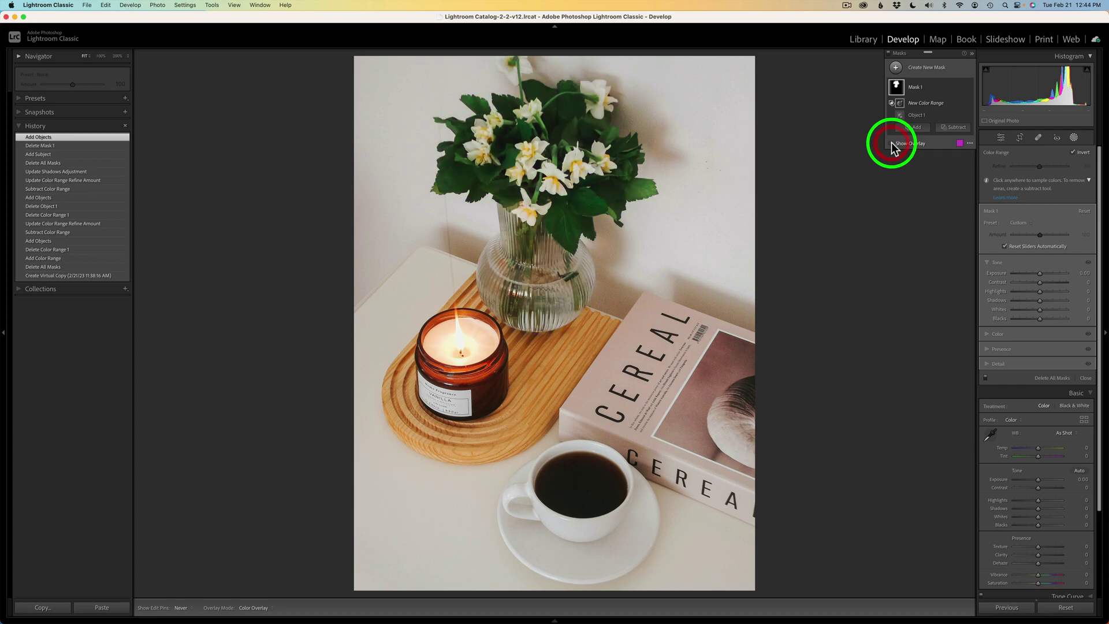
pyautogui.click(892, 145)
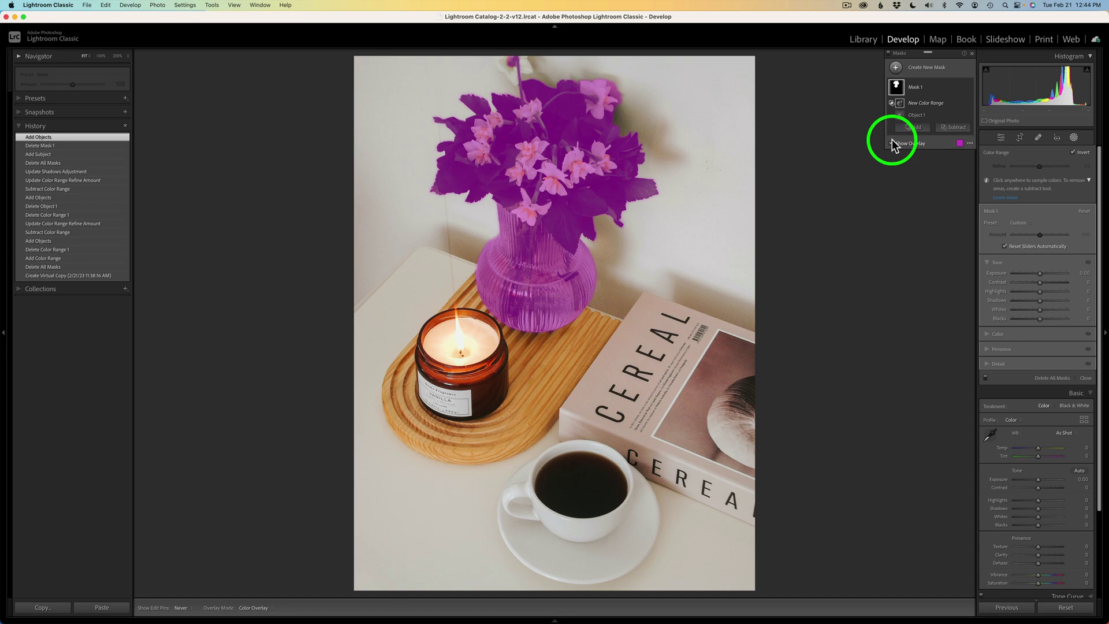
# Sample a green leaf in the bouquet for the Color Range and reduce its Refine amount to 34
pyautogui.click(604, 193)
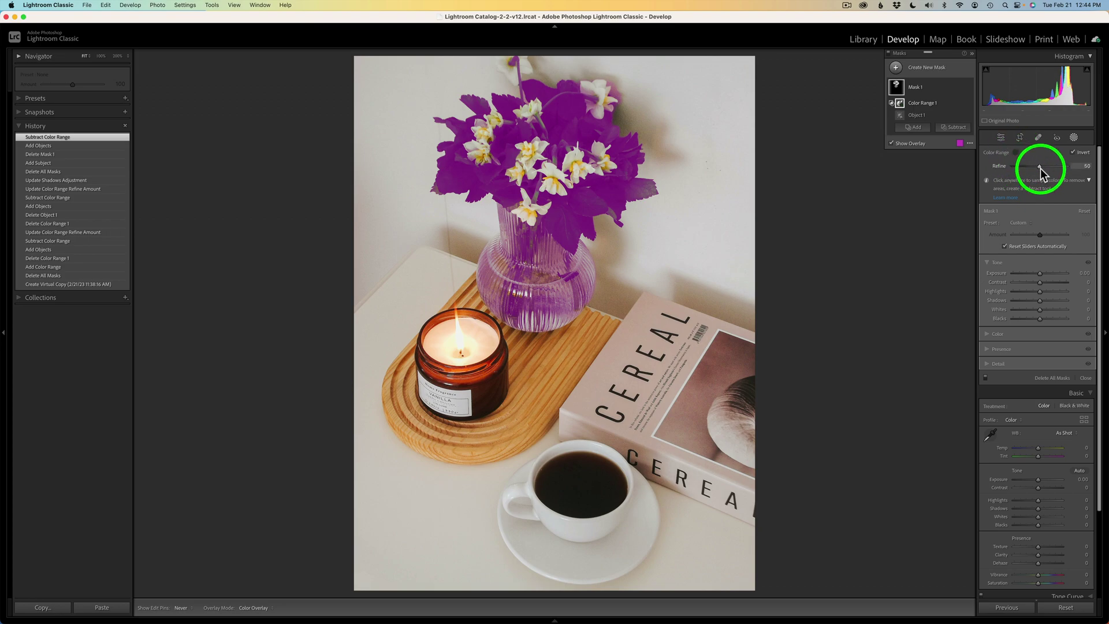
pyautogui.moveTo(1040, 169); pyautogui.dragTo(989, 173)
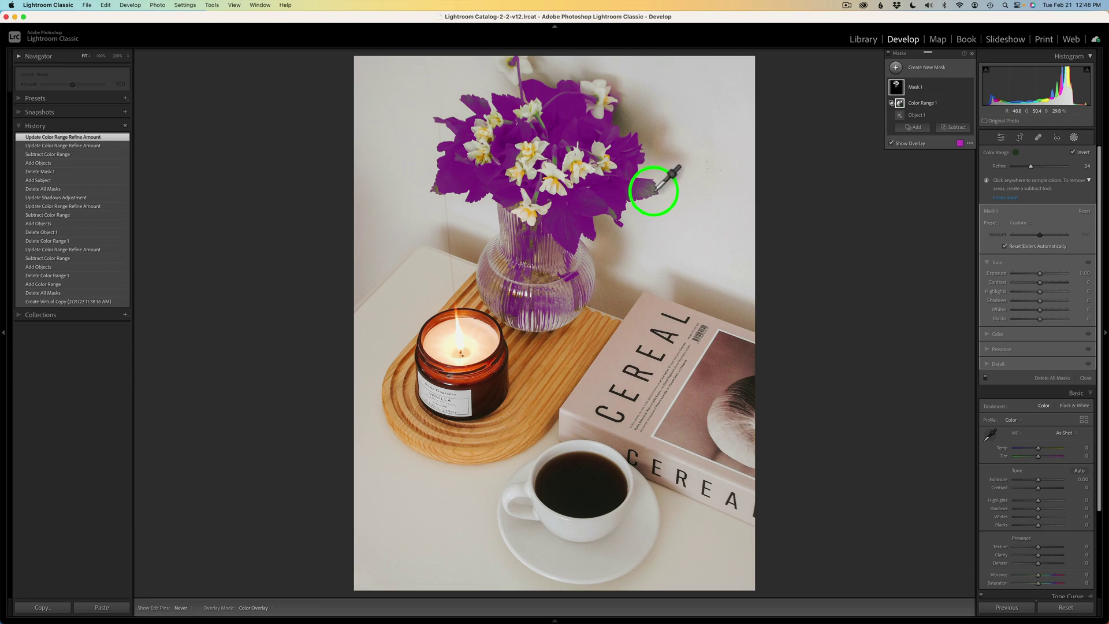
# Add an Objects selection to the mask, painting over the bouquet's rightmost leaf in Brush Select mode at size 5
pyautogui.click(917, 128)
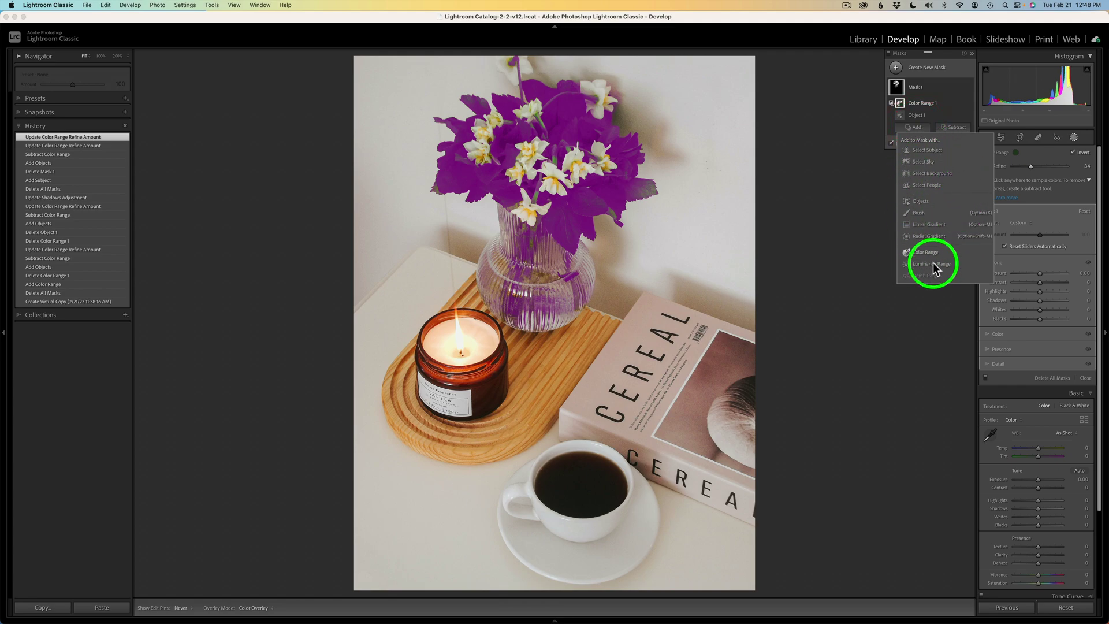
pyautogui.click(924, 202)
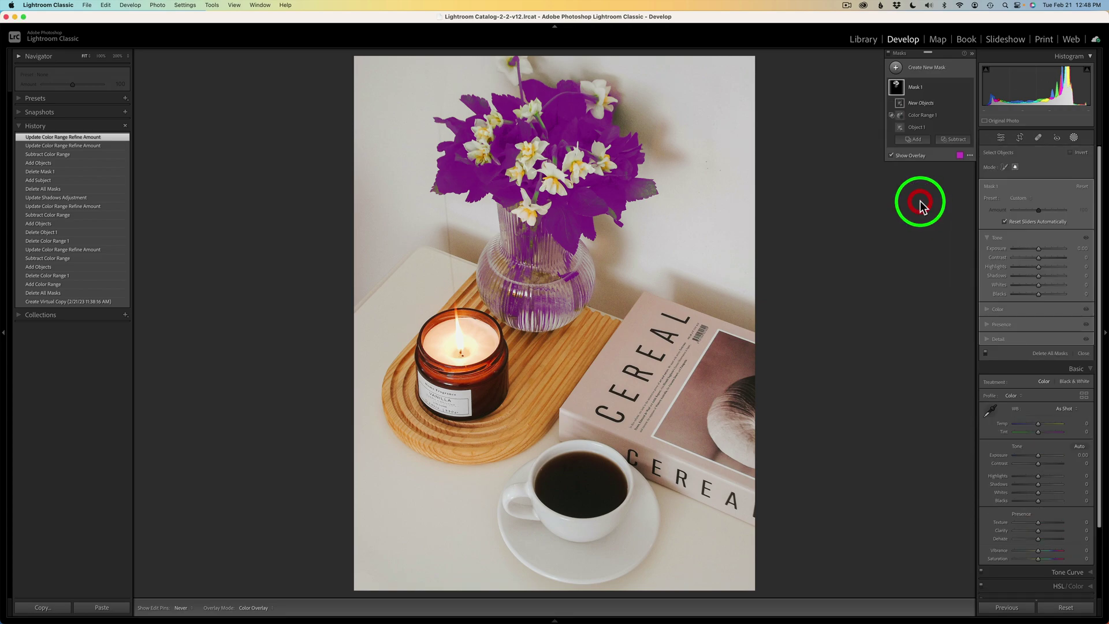
pyautogui.click(1004, 167)
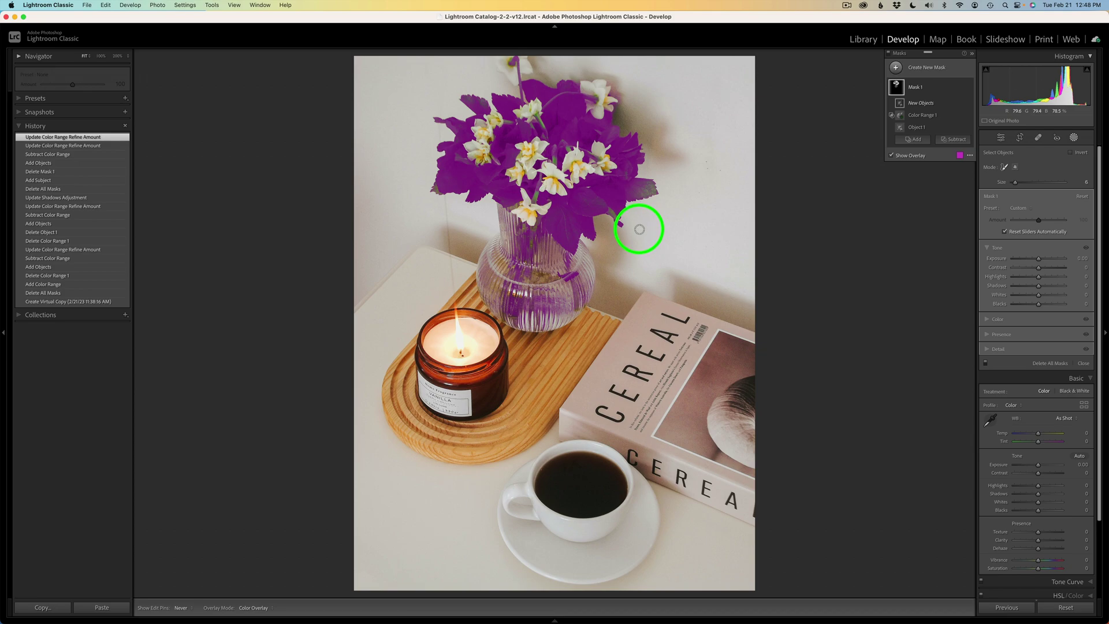
pyautogui.scroll(-2, 637, 227)
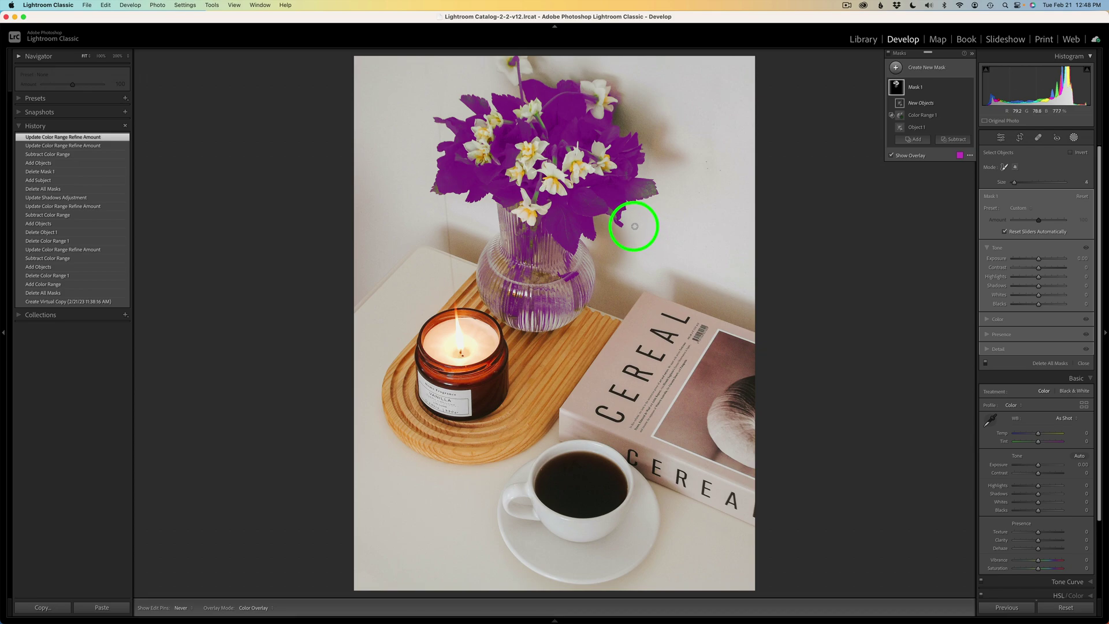
pyautogui.scroll(1, 639, 193)
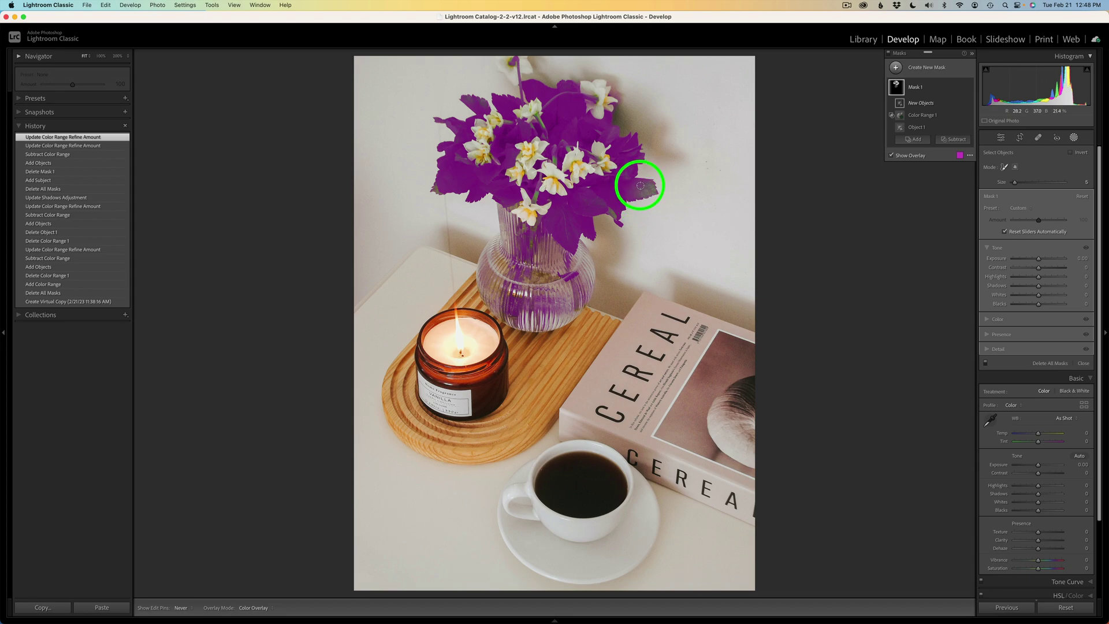
pyautogui.moveTo(641, 185)
pyautogui.mouseDown()
pyautogui.moveTo(654, 191)
pyautogui.moveTo(644, 186)
pyautogui.moveTo(643, 196)
pyautogui.mouseUp()
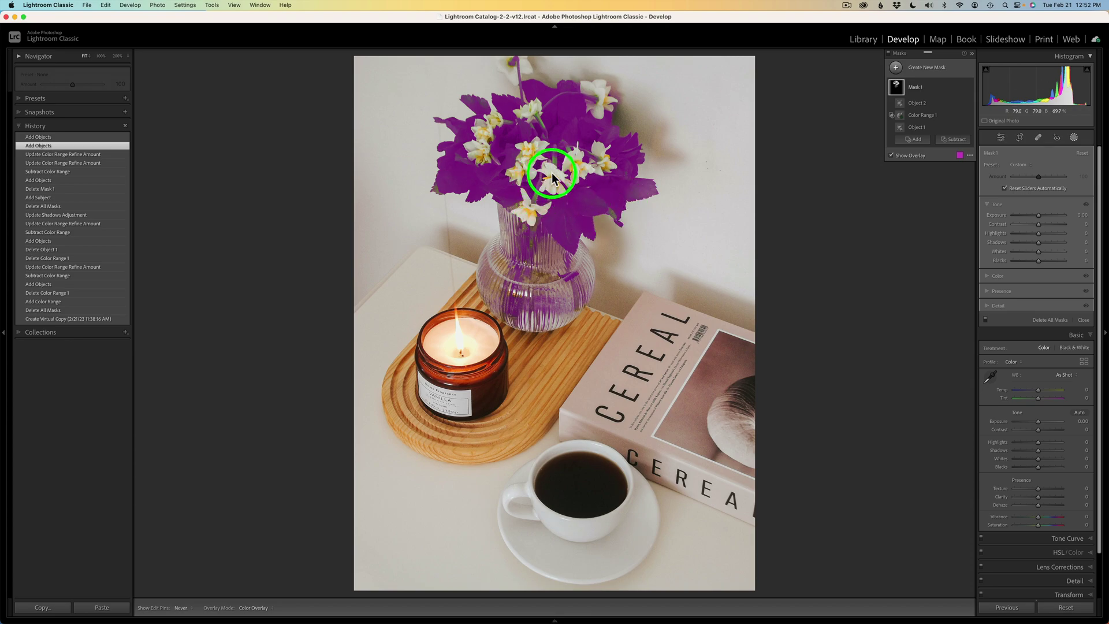
# Add another Objects selection to the mask by brushing over the small leaf area below the rightmost leaf
pyautogui.click(917, 141)
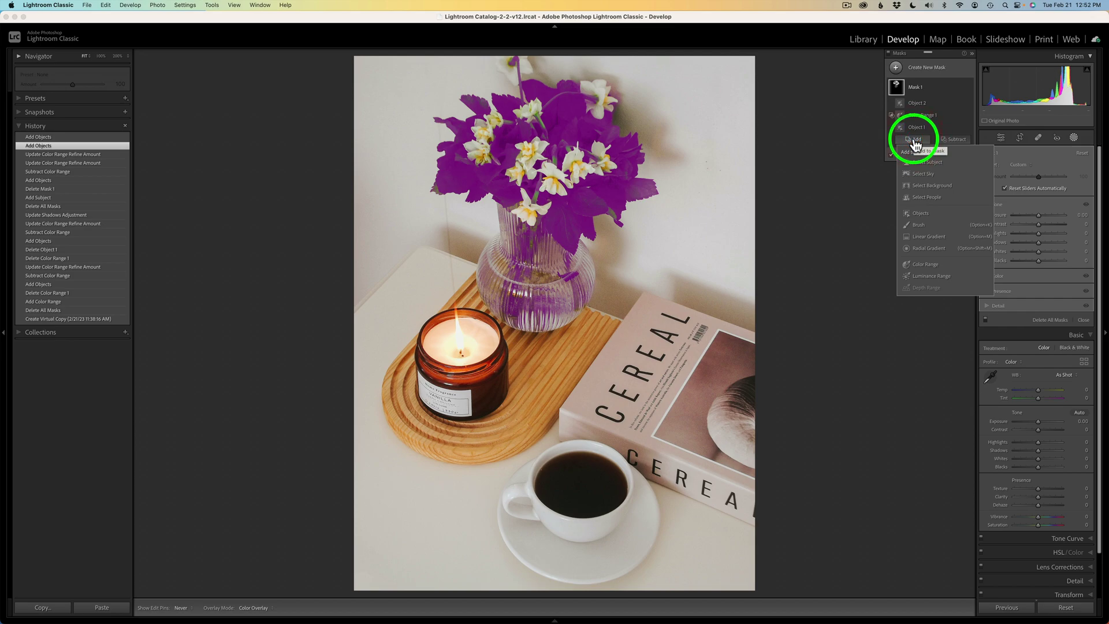
pyautogui.click(922, 214)
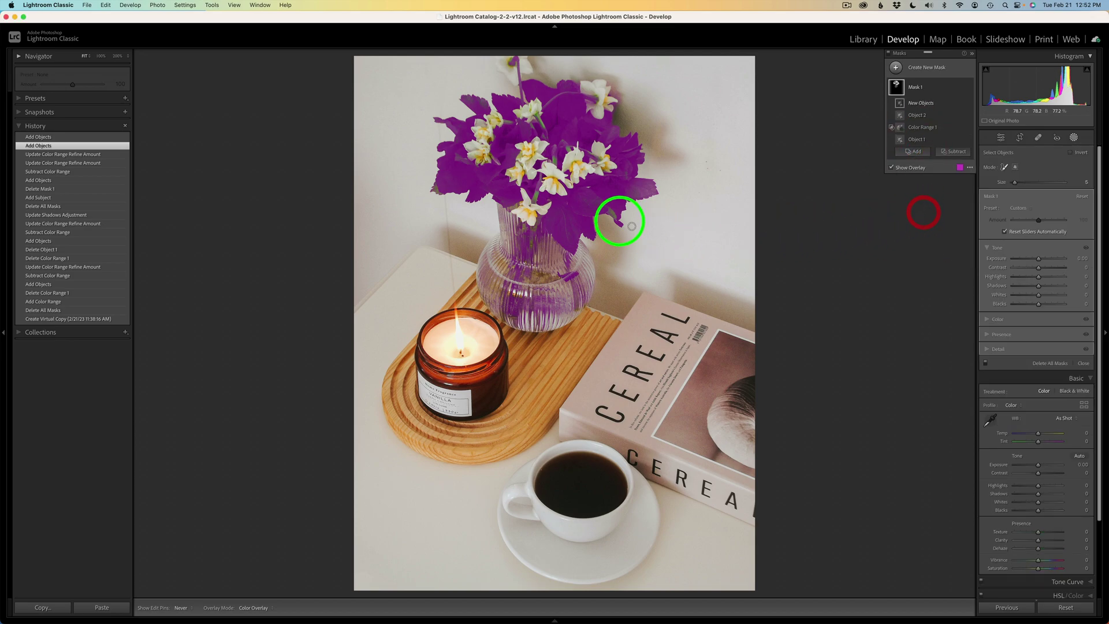
pyautogui.moveTo(616, 212); pyautogui.dragTo(615, 217)
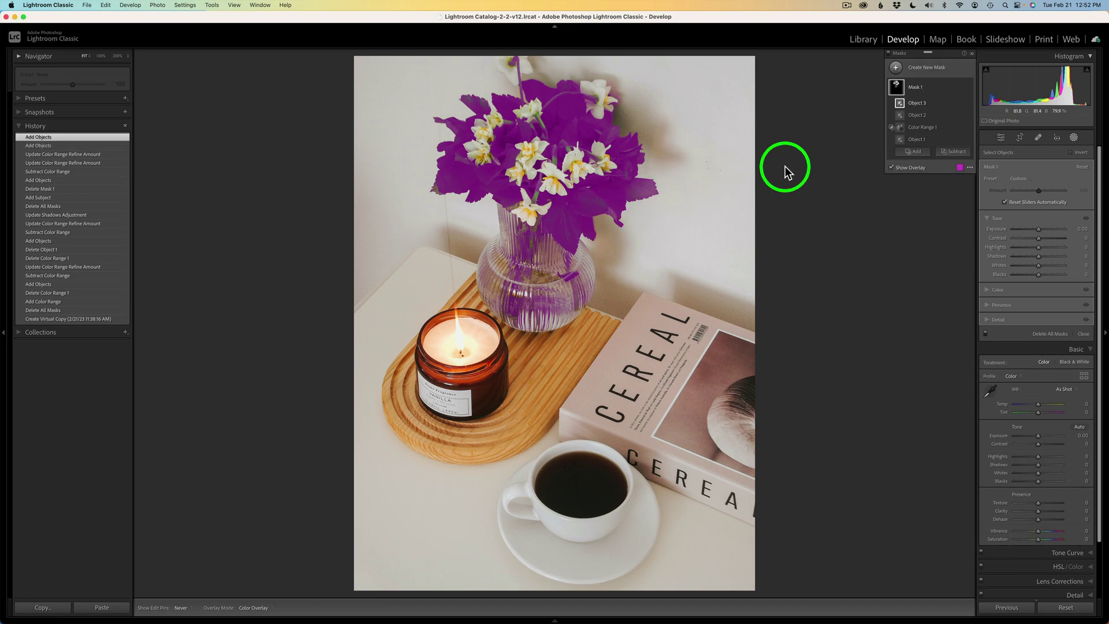
# Add another Objects selection to the mask for a missed leaf area among the flowers at the bouquet's center
pyautogui.click(909, 153)
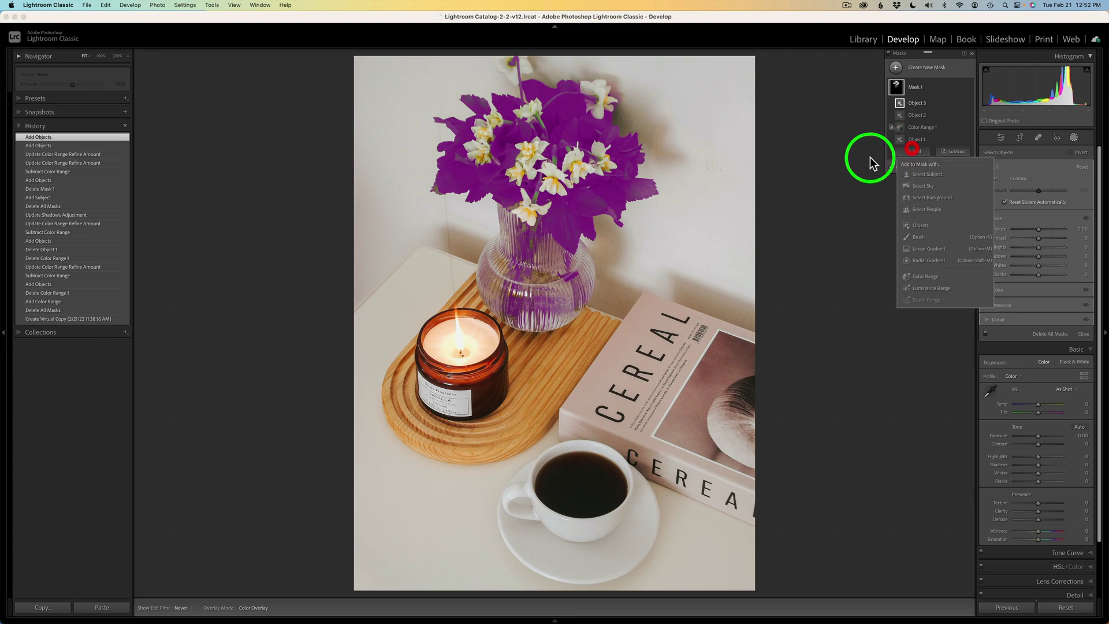
pyautogui.click(923, 223)
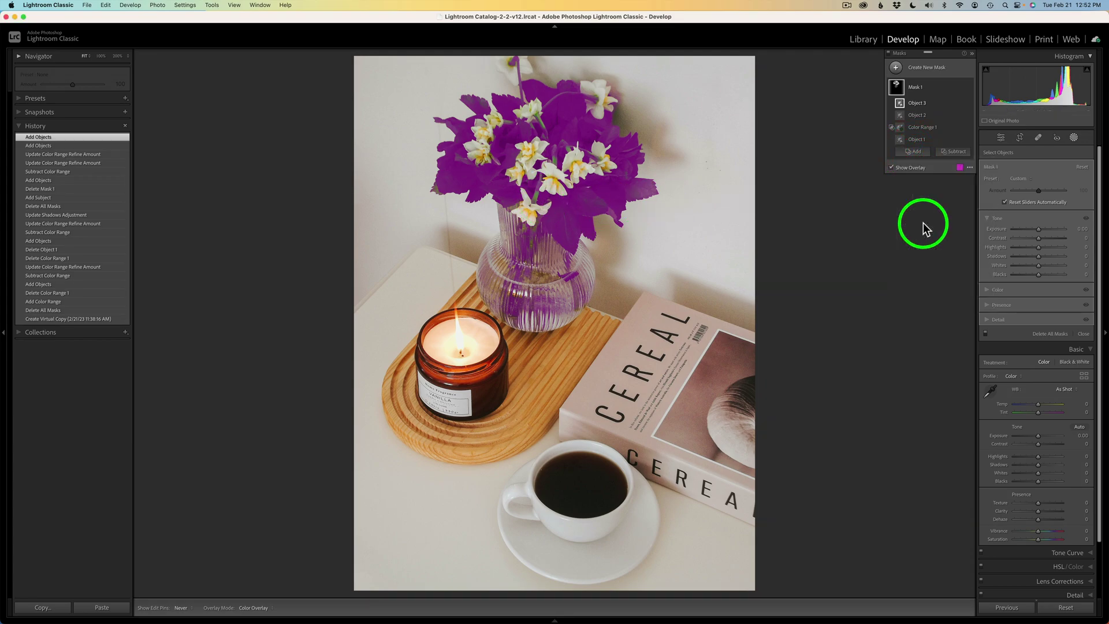
pyautogui.click(536, 192)
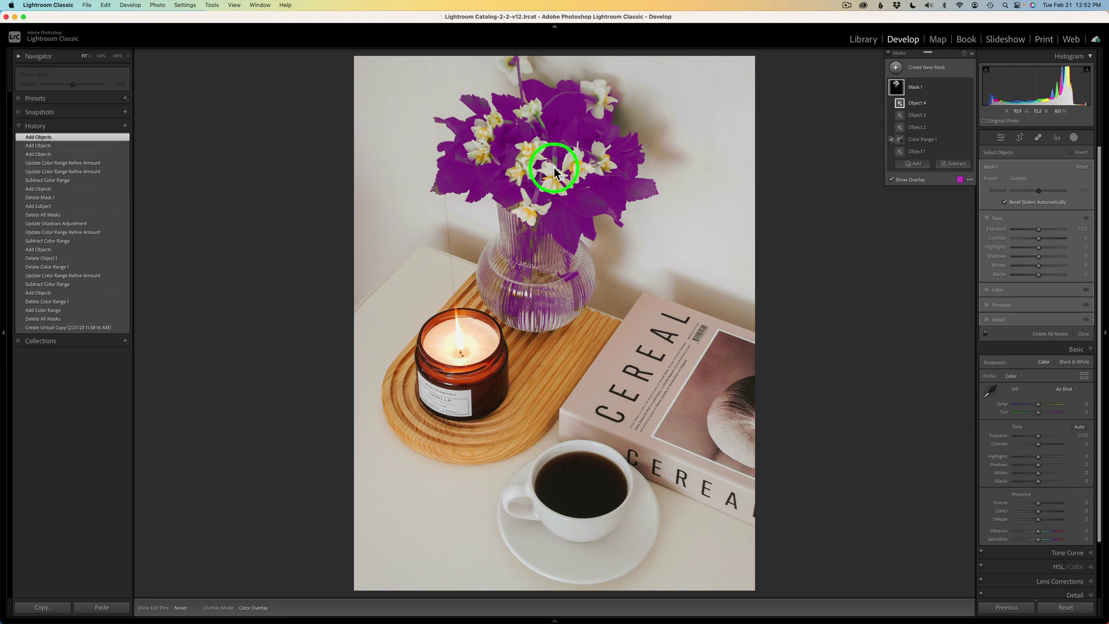
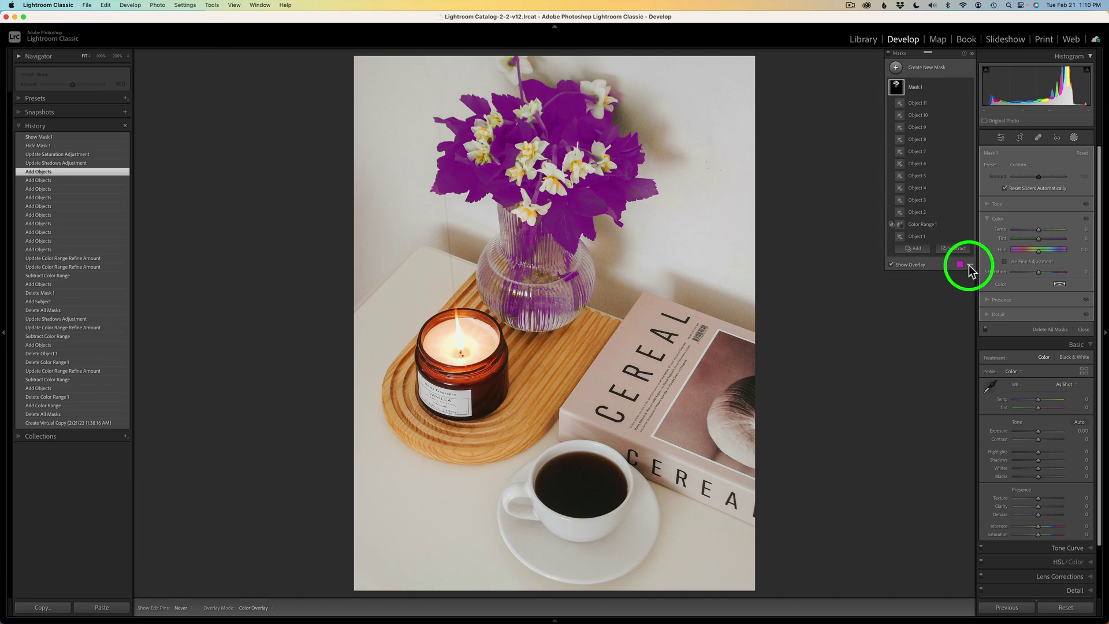
# Raise the leaf mask's Shadows to 30 and lower its Saturation to about -19
pyautogui.click(1003, 202)
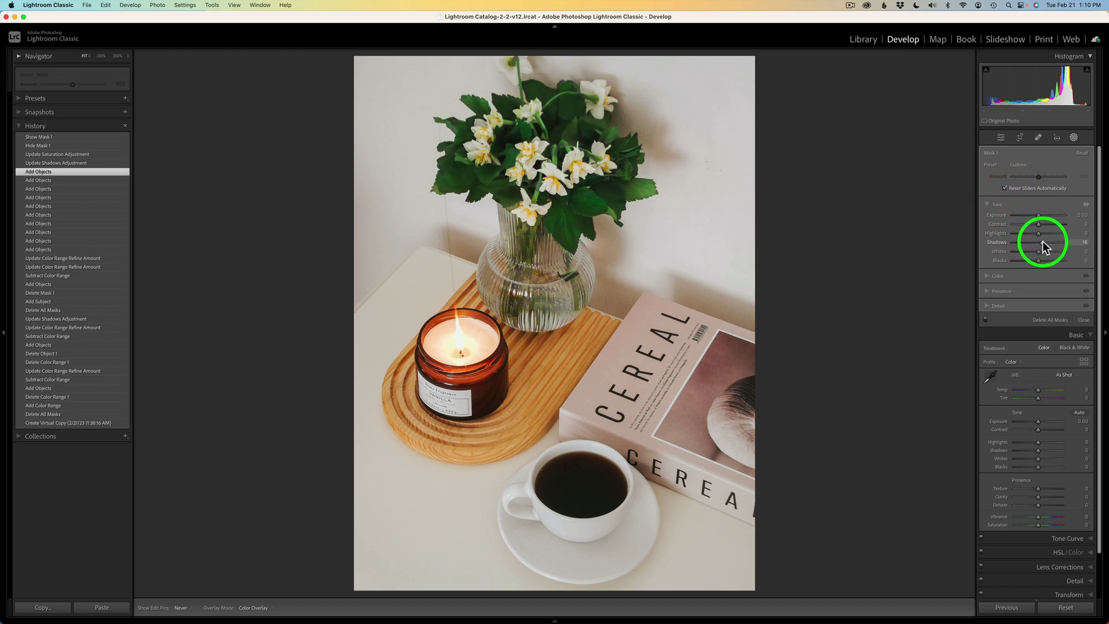
pyautogui.moveTo(1042, 241); pyautogui.dragTo(1047, 243)
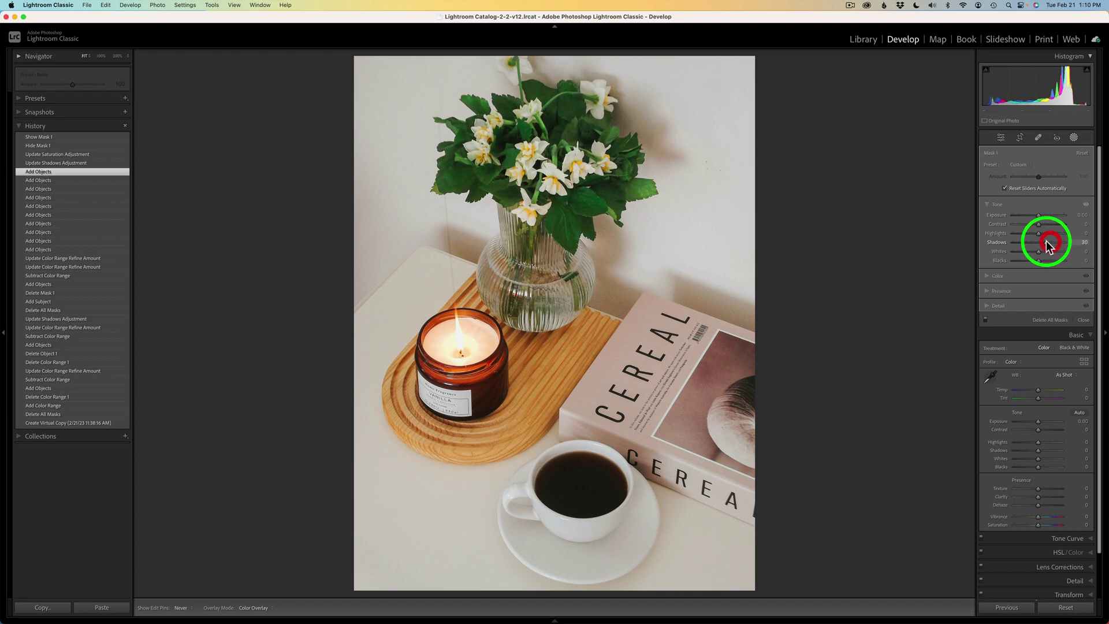
pyautogui.click(1018, 276)
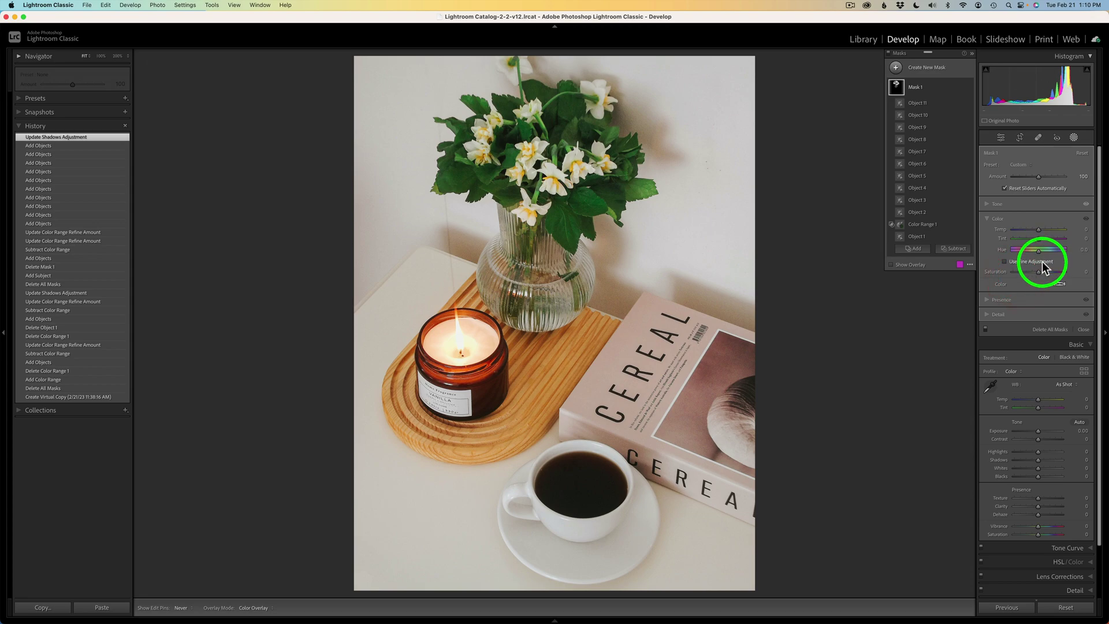
pyautogui.moveTo(1038, 272); pyautogui.dragTo(1036, 275)
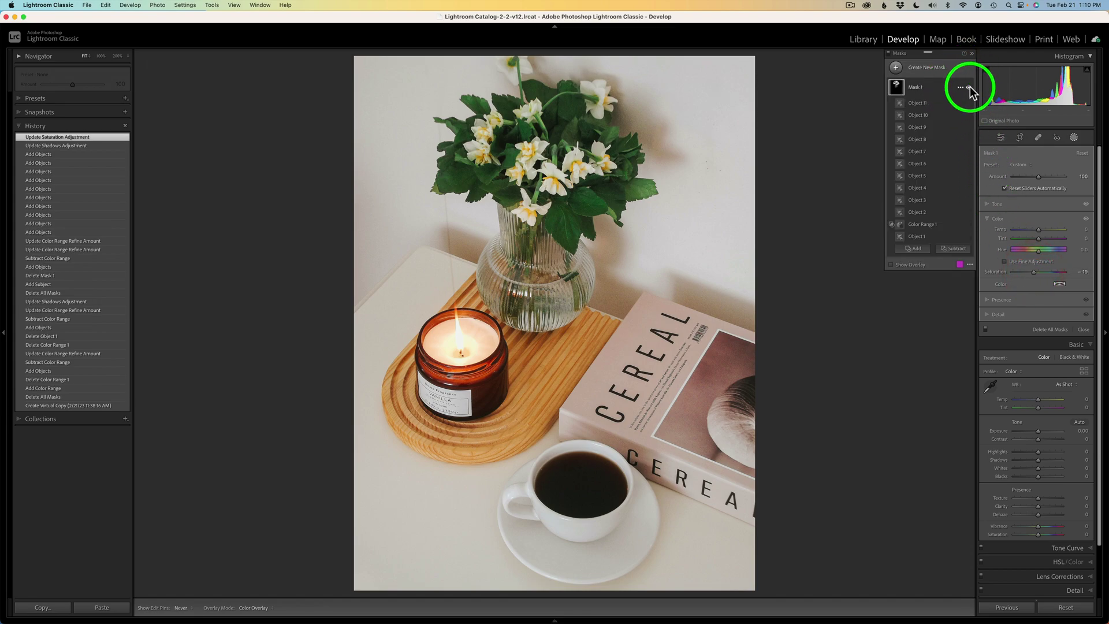
# Compare the photo with the leaf mask's adjustments hidden and shown again
pyautogui.click(969, 88)
pyautogui.click(969, 88)
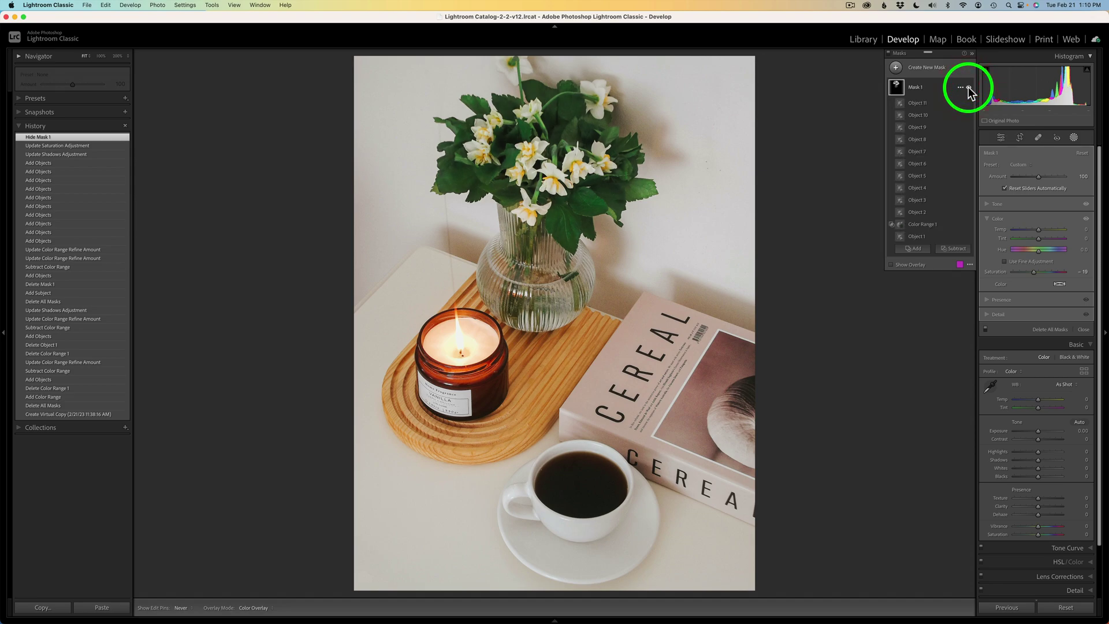
pyautogui.click(969, 88)
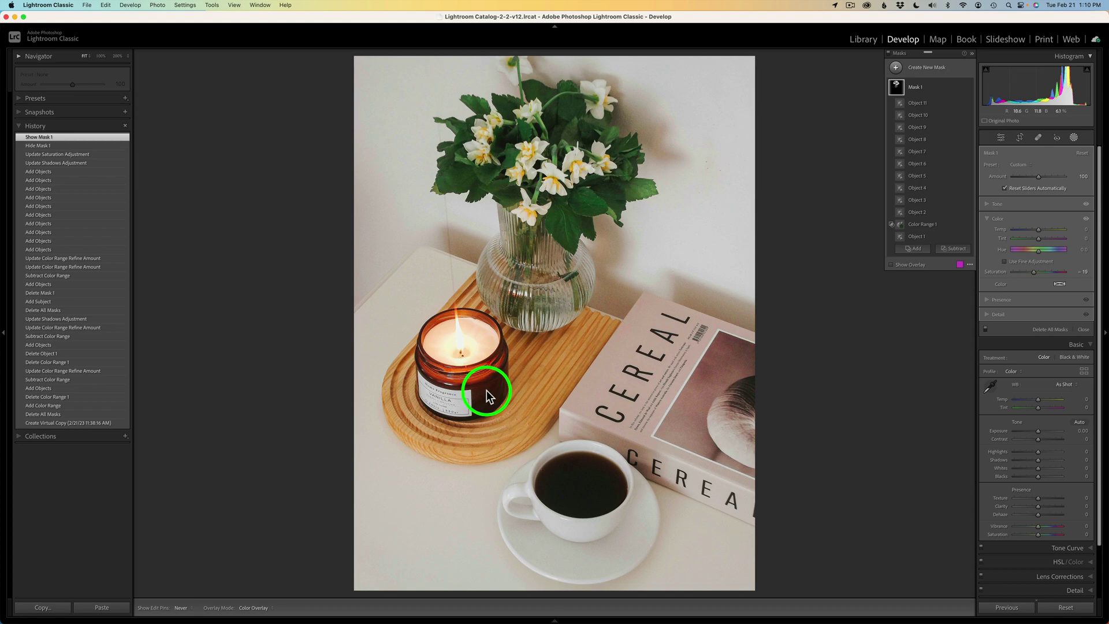
# Create a new Objects mask of the candle by drawing a Rectangle Select box around the whole jar
pyautogui.click(896, 68)
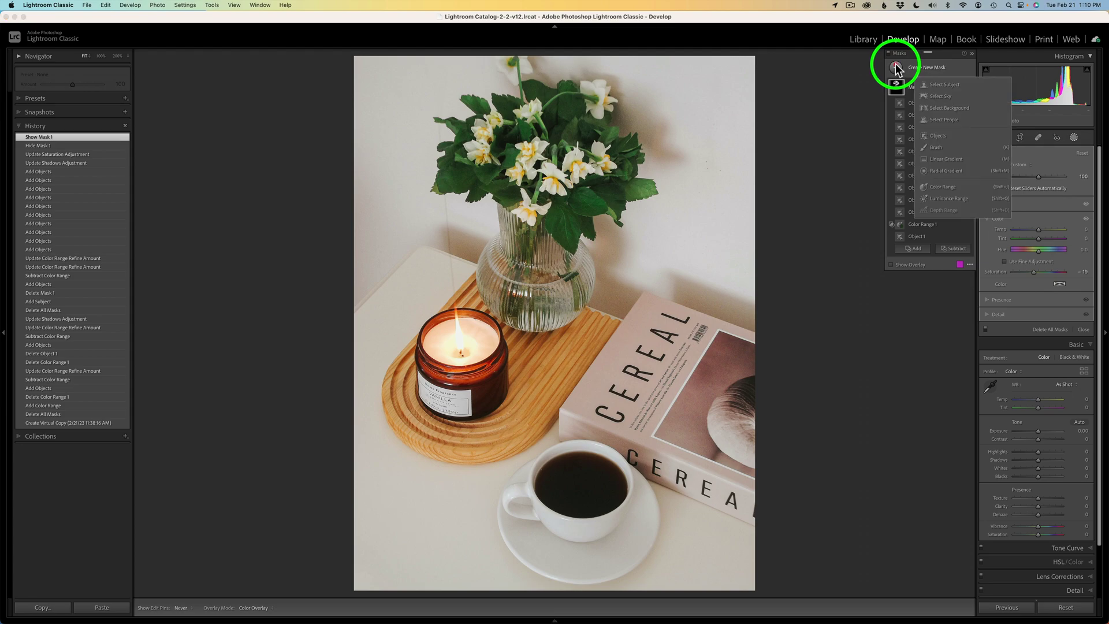
pyautogui.click(940, 137)
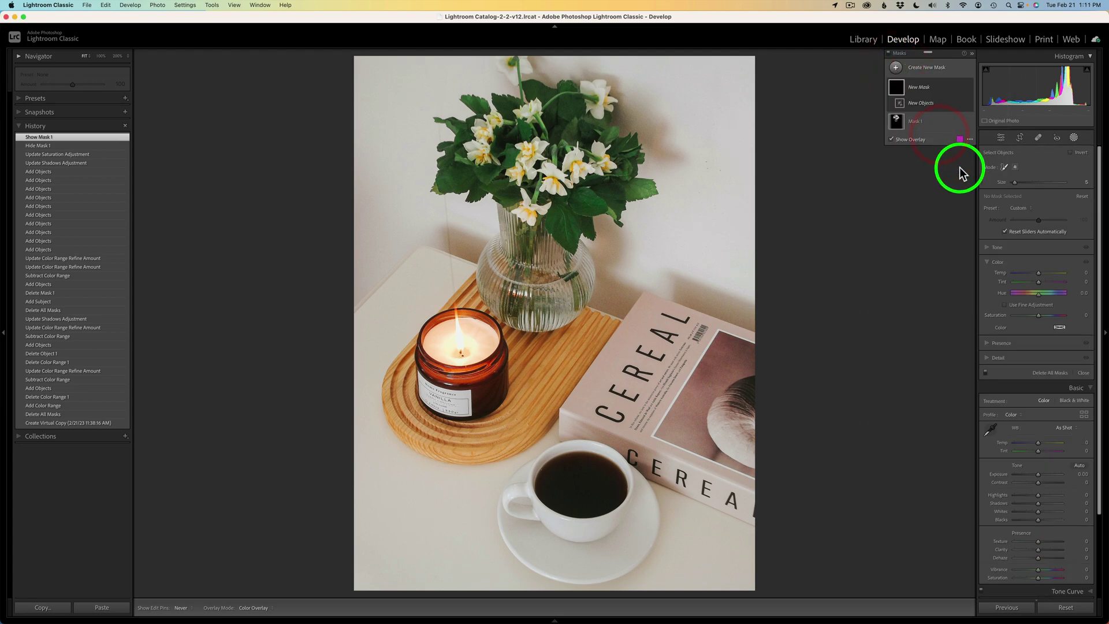
pyautogui.click(1015, 167)
pyautogui.moveTo(424, 331); pyautogui.dragTo(500, 425)
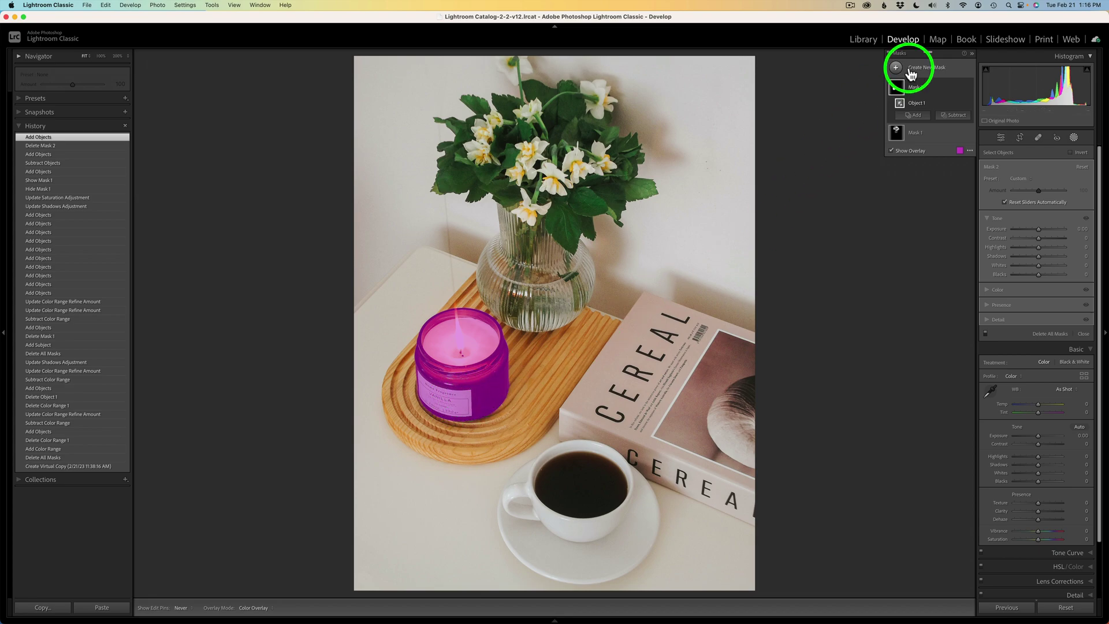
# Subtract a Luminance Range sampled from the candle's bright wax, widening its falloff toward the darker tones
pyautogui.click(956, 115)
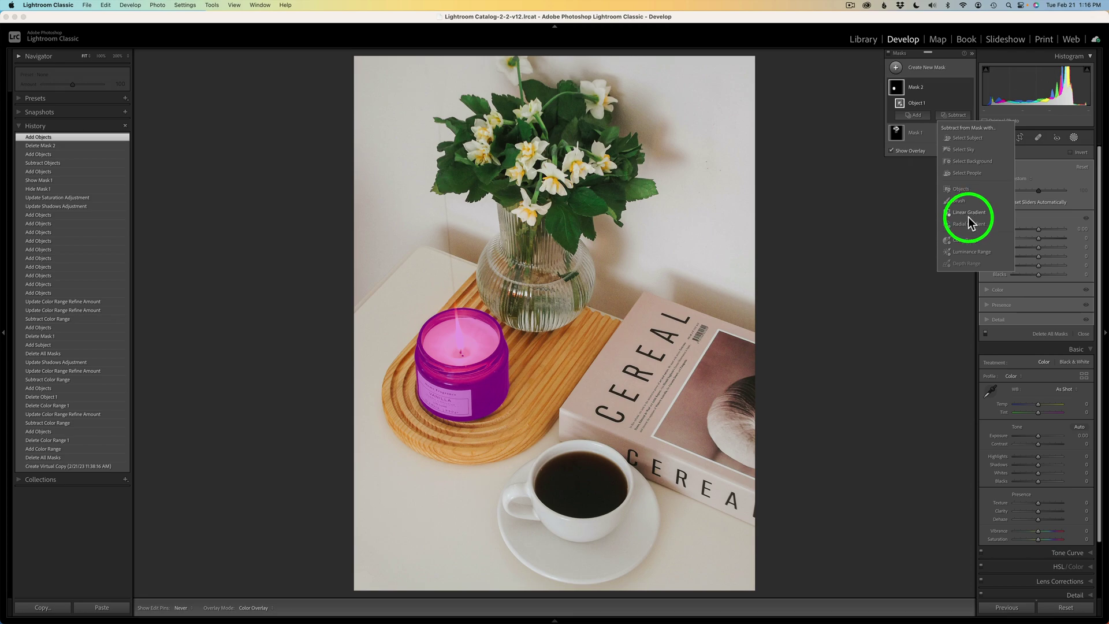
pyautogui.click(972, 252)
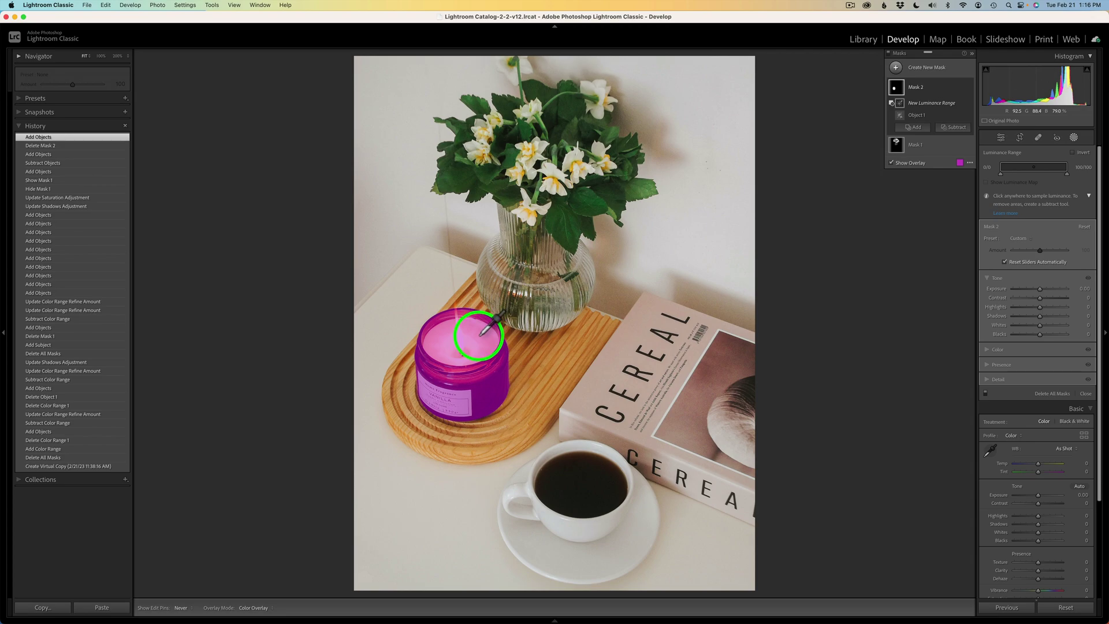
pyautogui.click(479, 335)
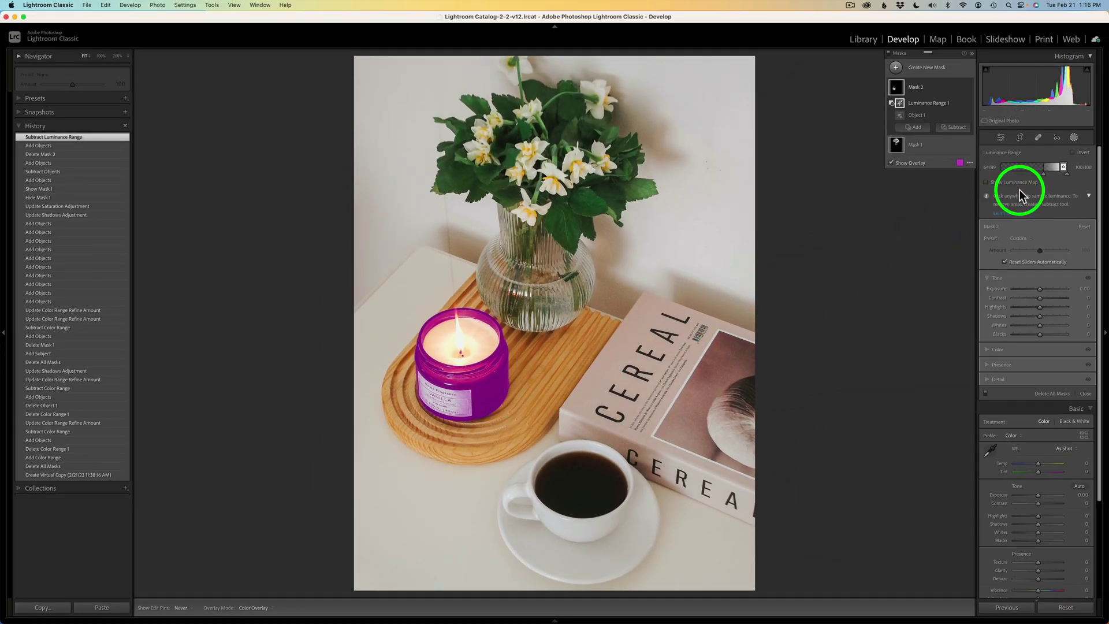
pyautogui.moveTo(1042, 172); pyautogui.dragTo(1015, 169)
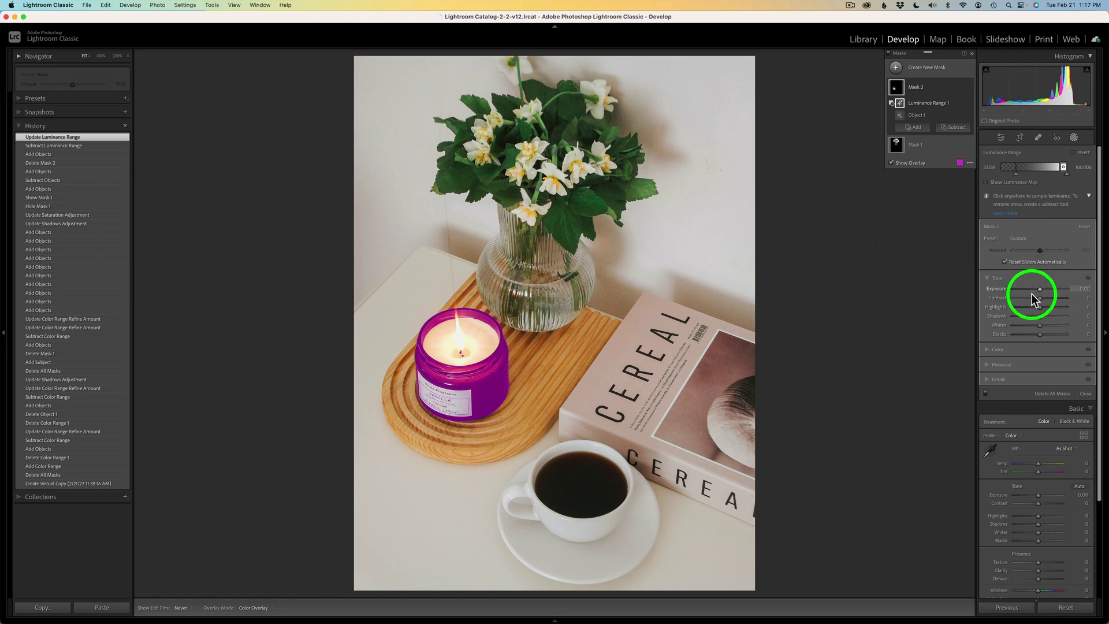
# Raise the candle mask's Shadows to 34 and compare the photo with the mask hidden and shown
pyautogui.moveTo(1040, 316); pyautogui.dragTo(1049, 316)
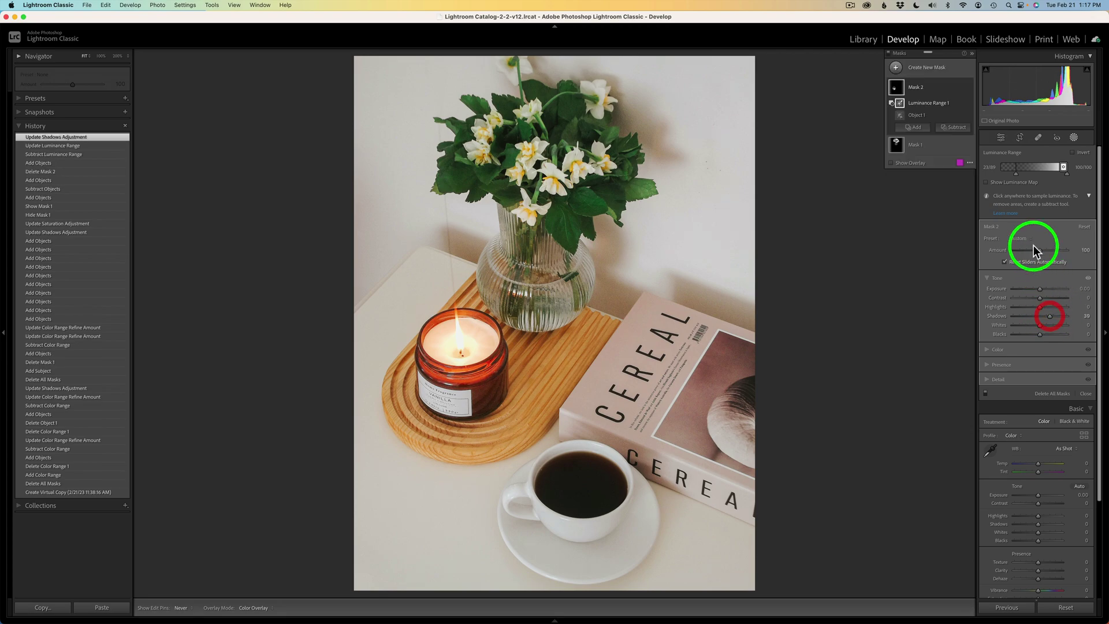
pyautogui.click(969, 87)
pyautogui.click(969, 88)
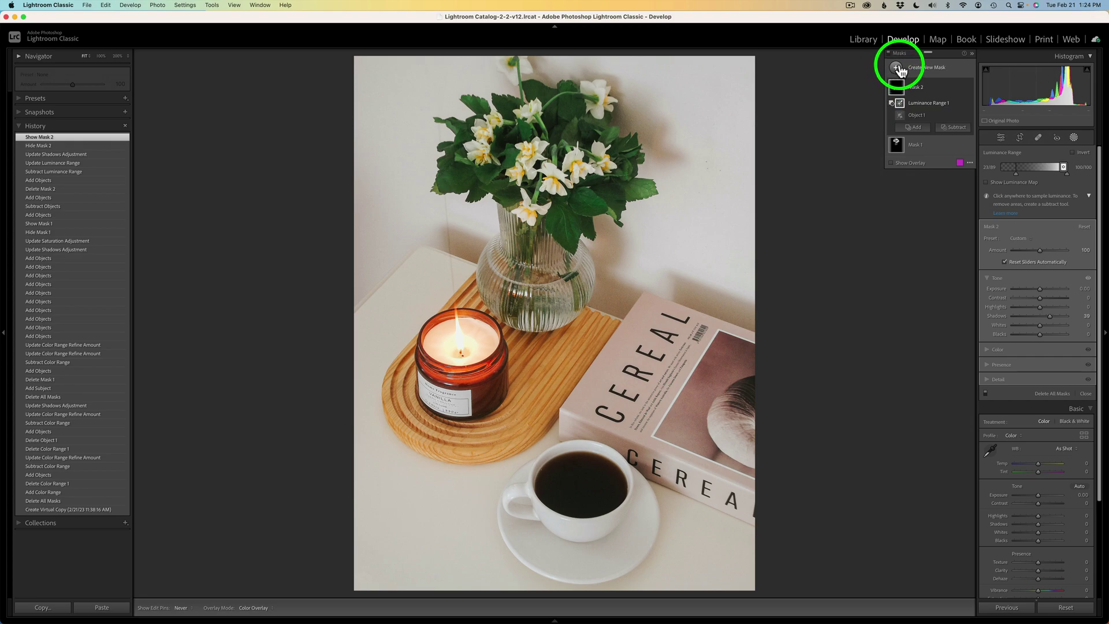
# Create a new Objects mask of the glass vase by drawing a Rectangle Select box around it
pyautogui.click(896, 67)
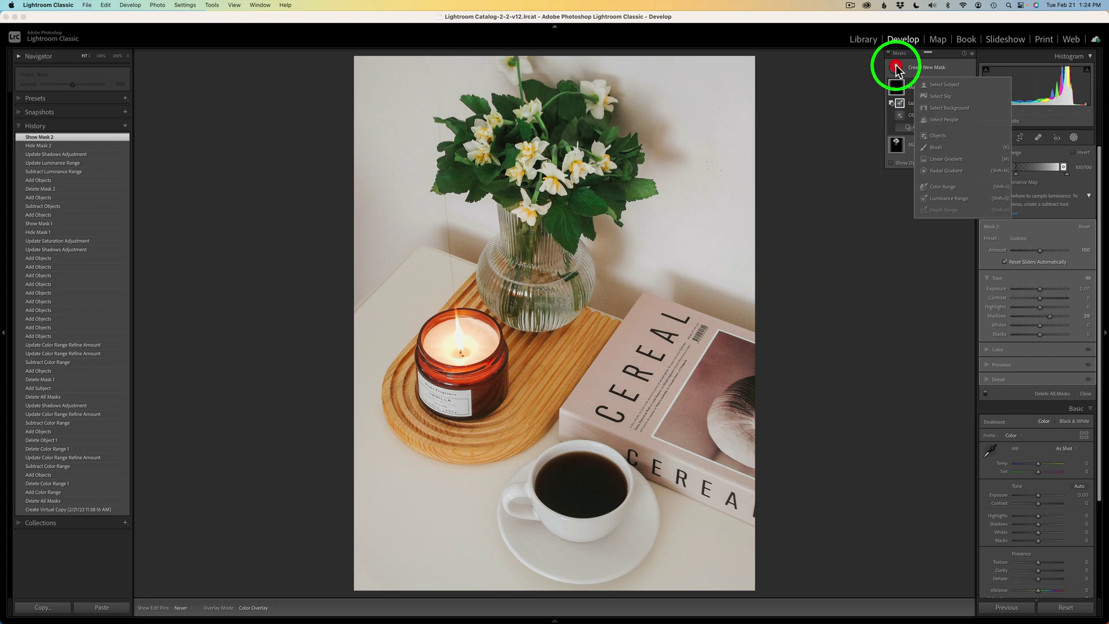
pyautogui.click(942, 135)
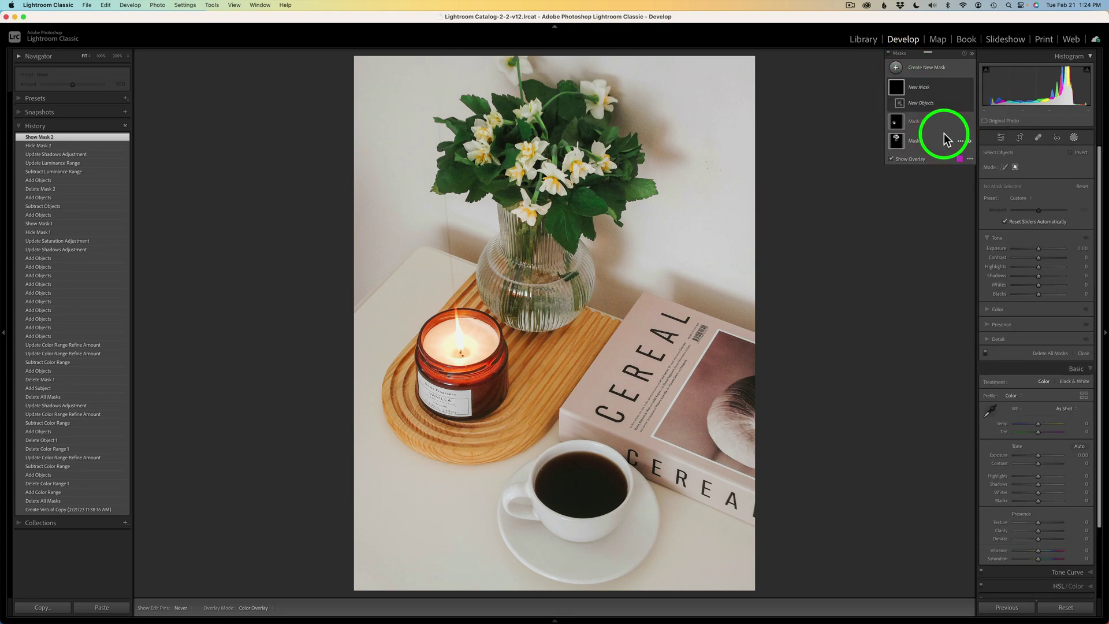
pyautogui.click(1015, 166)
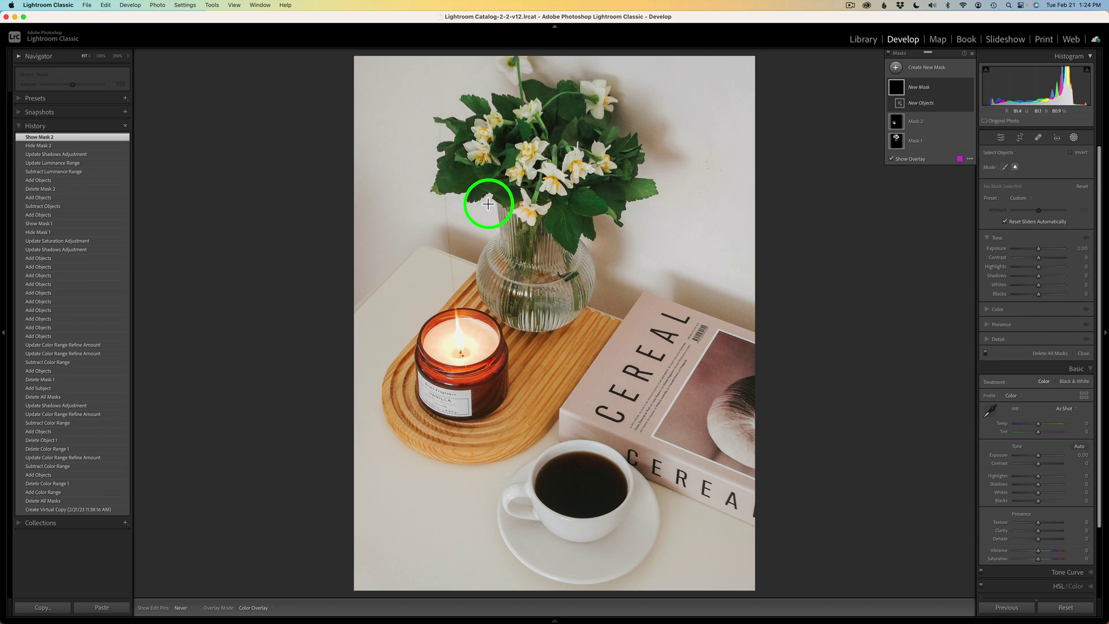
pyautogui.moveTo(490, 202); pyautogui.dragTo(590, 327)
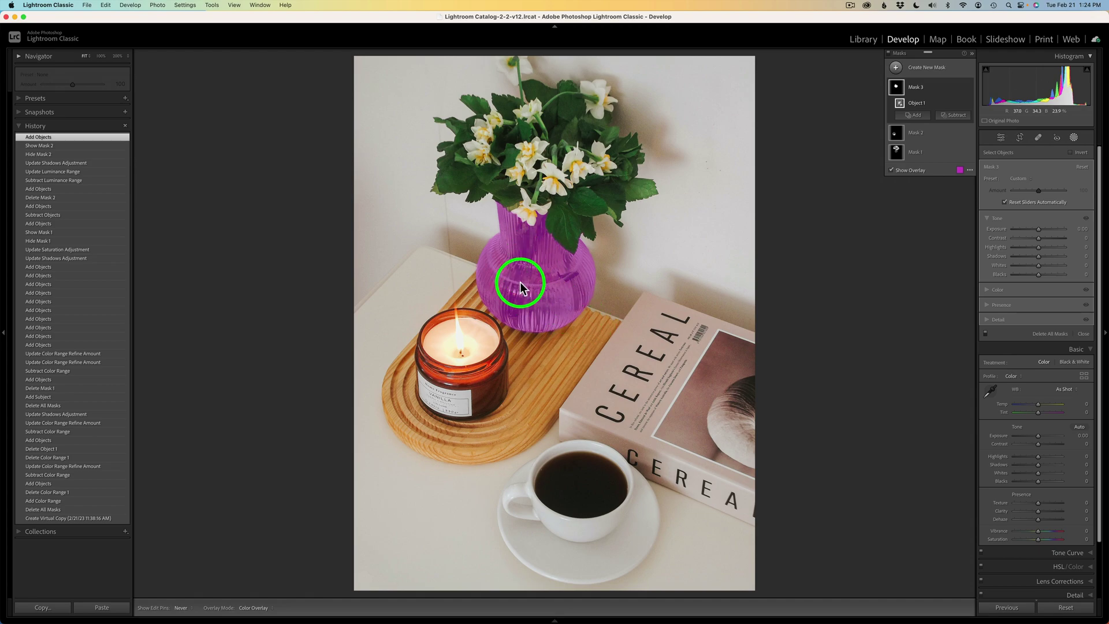
# Subtract a Color Range sampled from the green stems inside the vase and set its Refine amount to 55
pyautogui.click(956, 116)
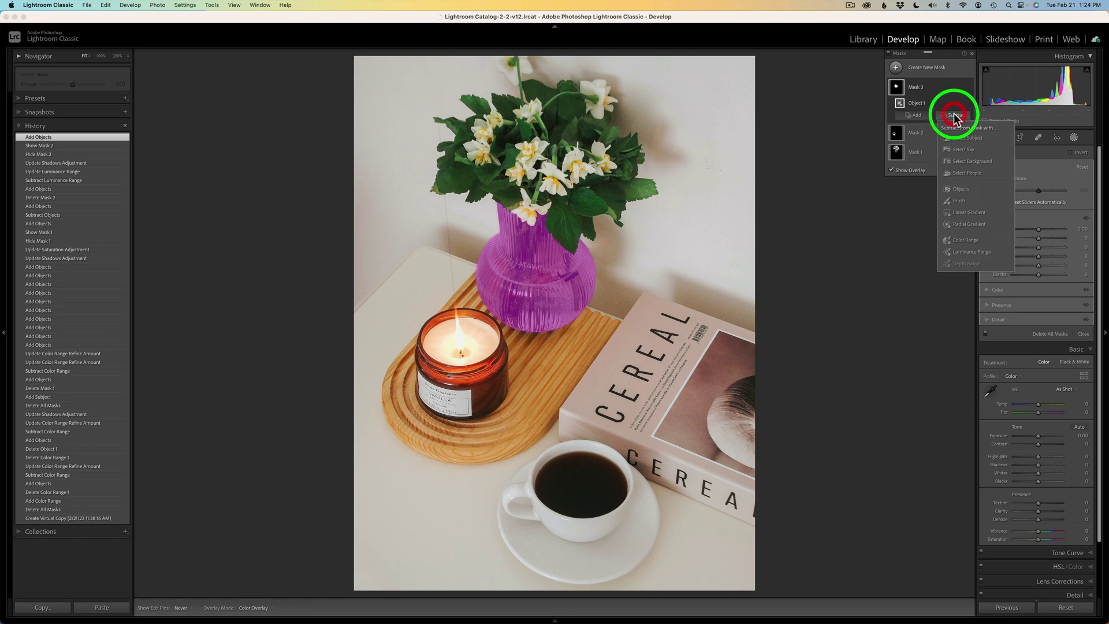
pyautogui.click(971, 239)
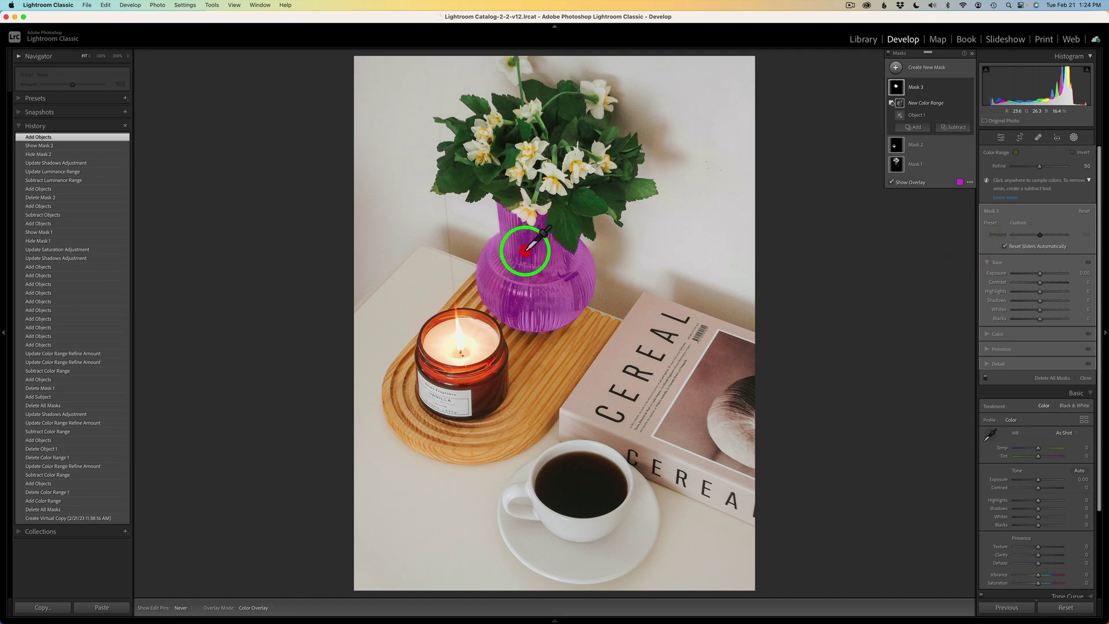
pyautogui.click(526, 249)
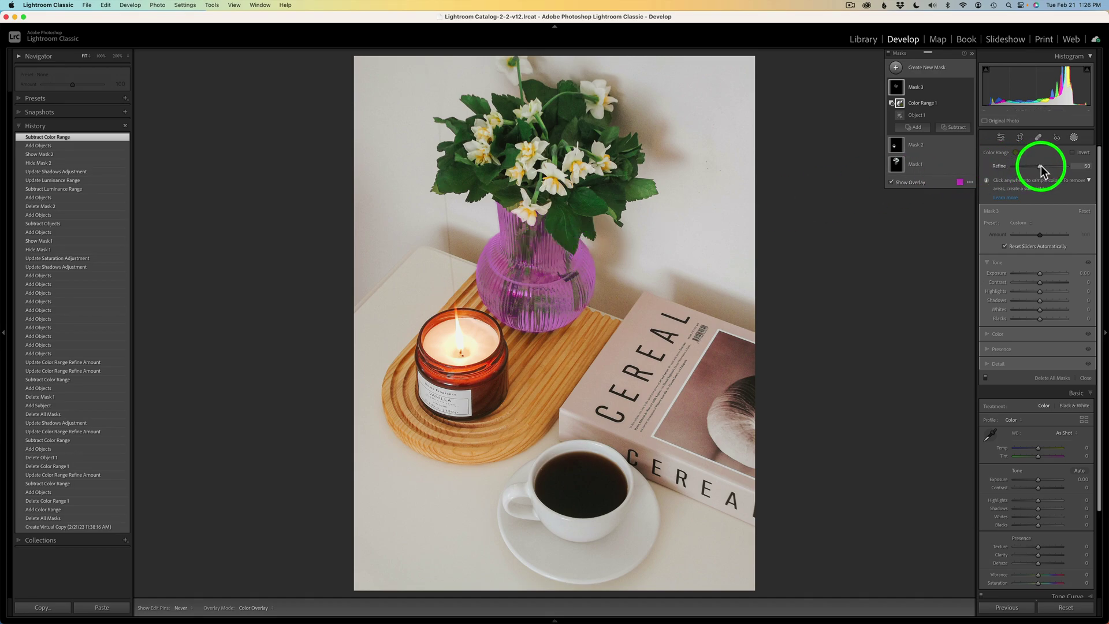
pyautogui.hotkey('shift', 'w')
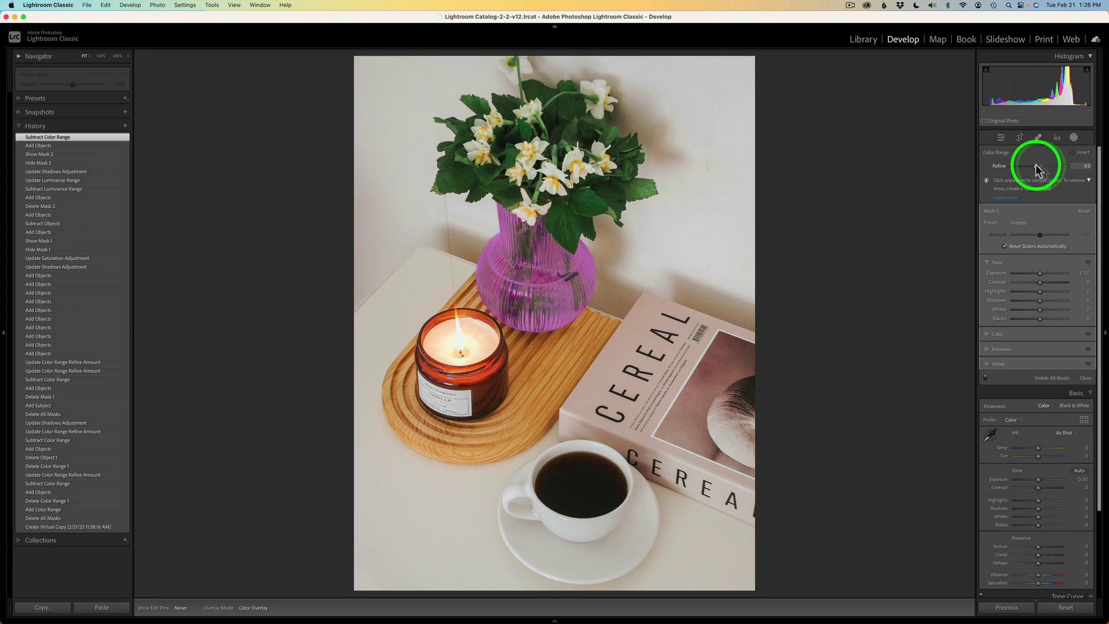
pyautogui.moveTo(1039, 164); pyautogui.dragTo(1042, 165)
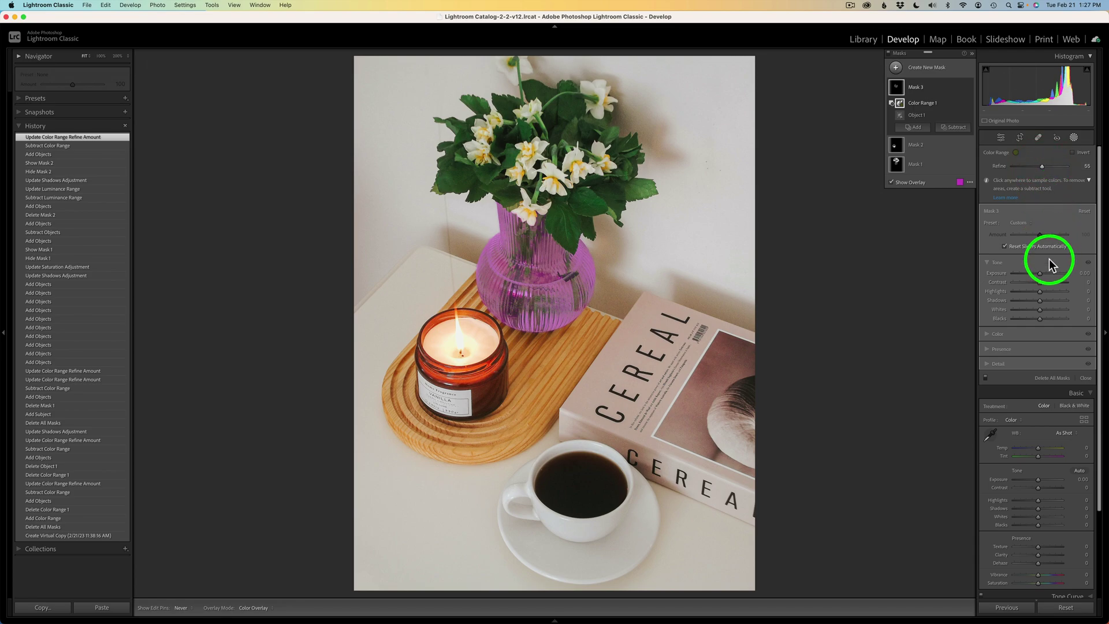
# Set the vase mask's Highlights to 81 and Exposure to 0.42, comparing the photo with the mask hidden and shown
pyautogui.moveTo(1041, 290)
pyautogui.mouseDown()
pyautogui.moveTo(1072, 292)
pyautogui.moveTo(1042, 271)
pyautogui.mouseUp()
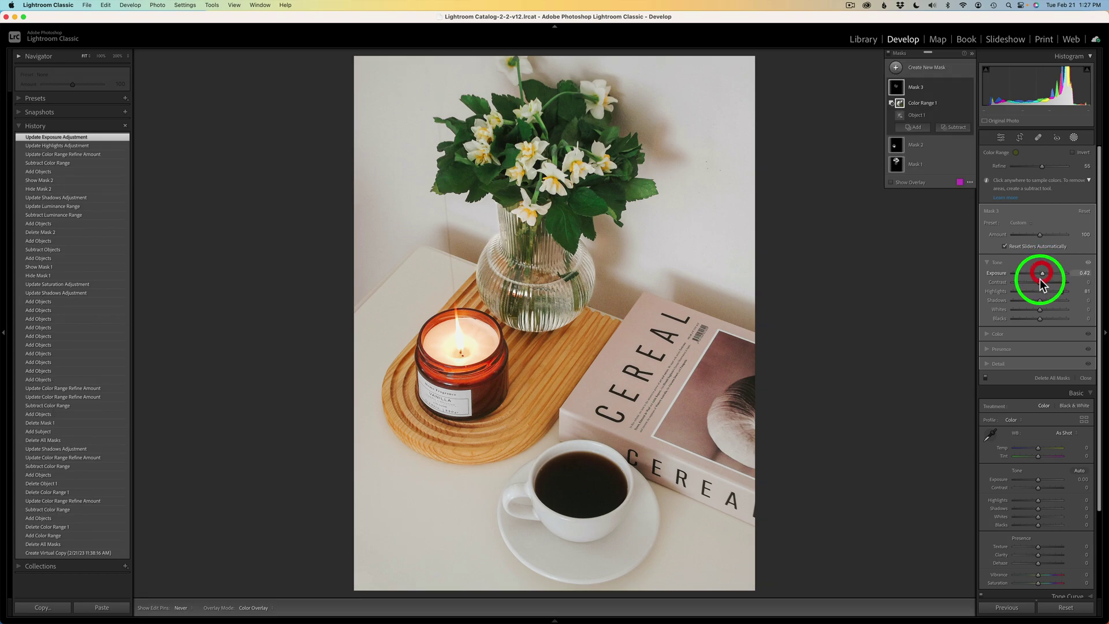
pyautogui.click(968, 87)
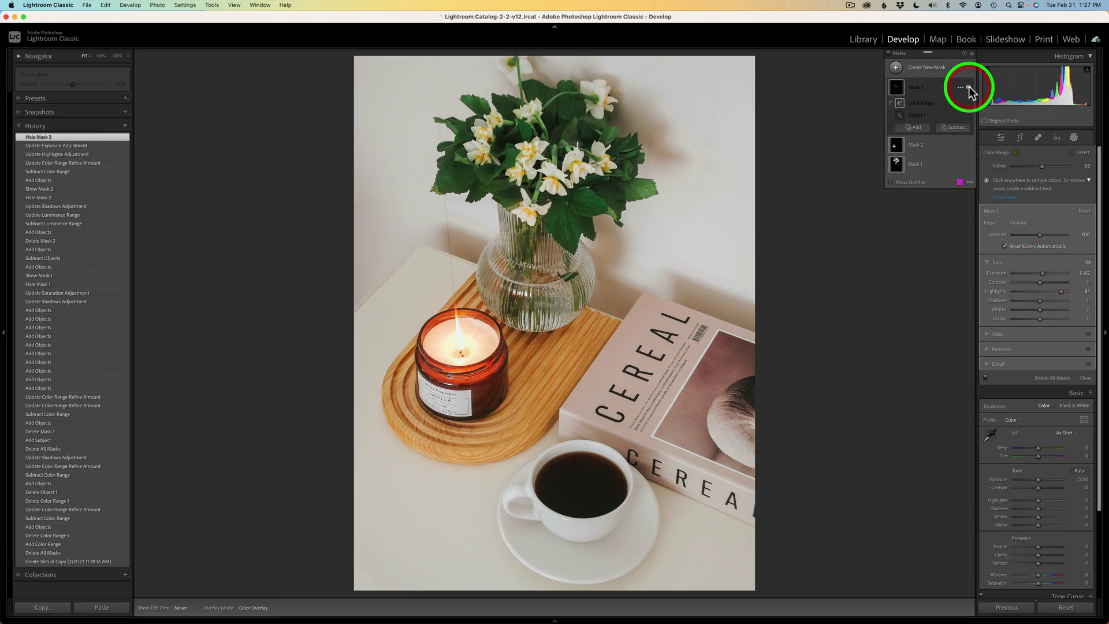
pyautogui.click(969, 88)
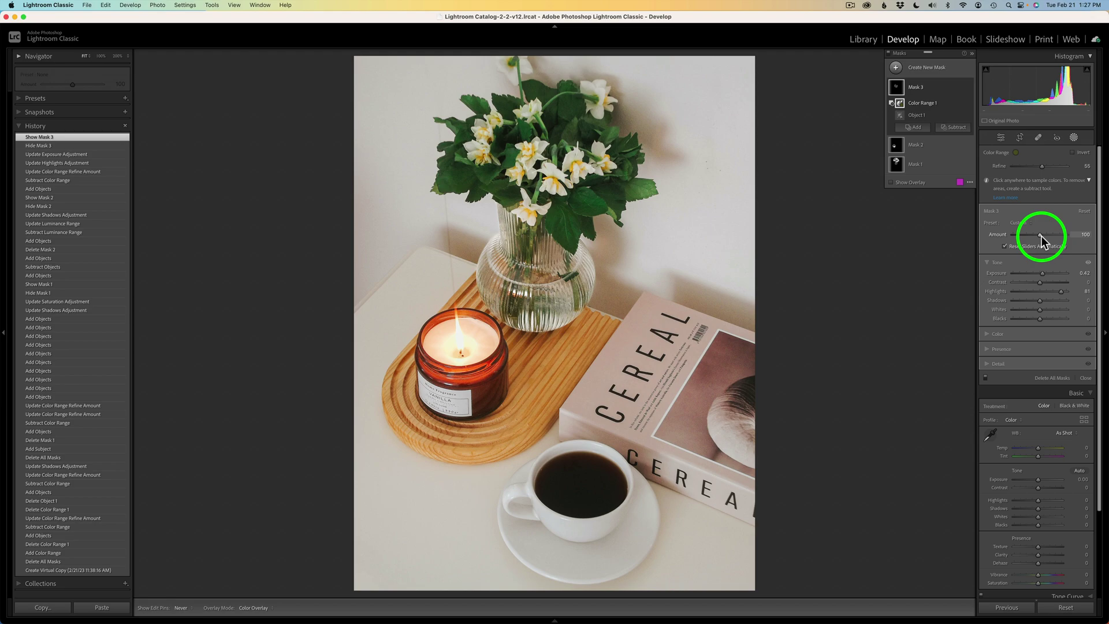
# Reduce the vase mask's overall Amount to 85 and check the effect with the mask hidden and shown
pyautogui.hotkey('shift', 'w')
pyautogui.moveTo(1039, 237)
pyautogui.mouseDown()
pyautogui.moveTo(1030, 234)
pyautogui.moveTo(1062, 234)
pyautogui.moveTo(1036, 238)
pyautogui.mouseUp()
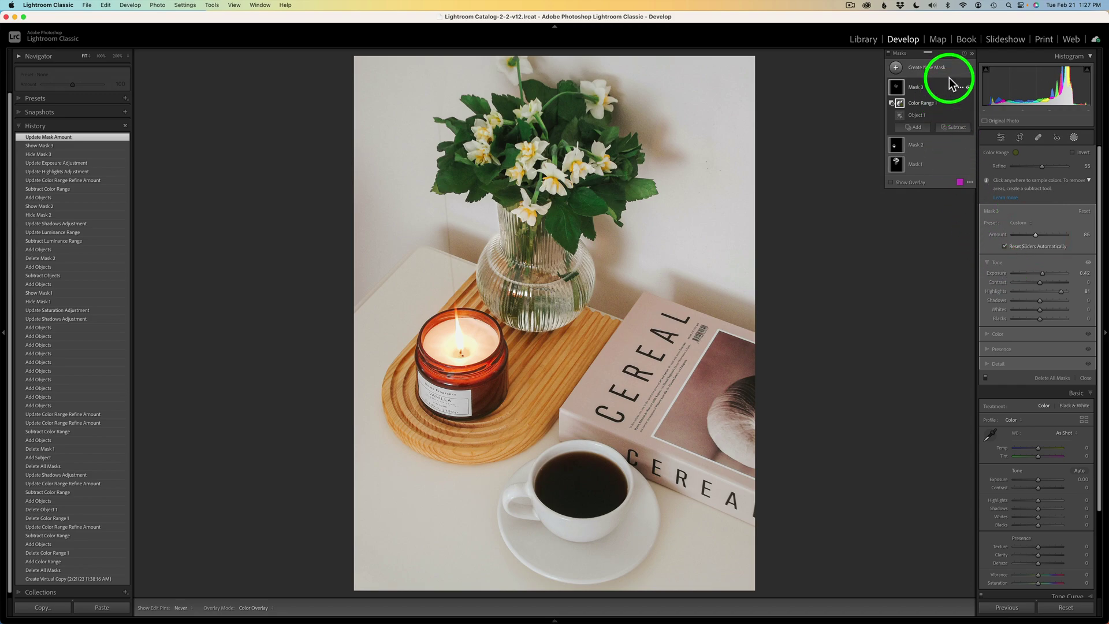
pyautogui.click(968, 88)
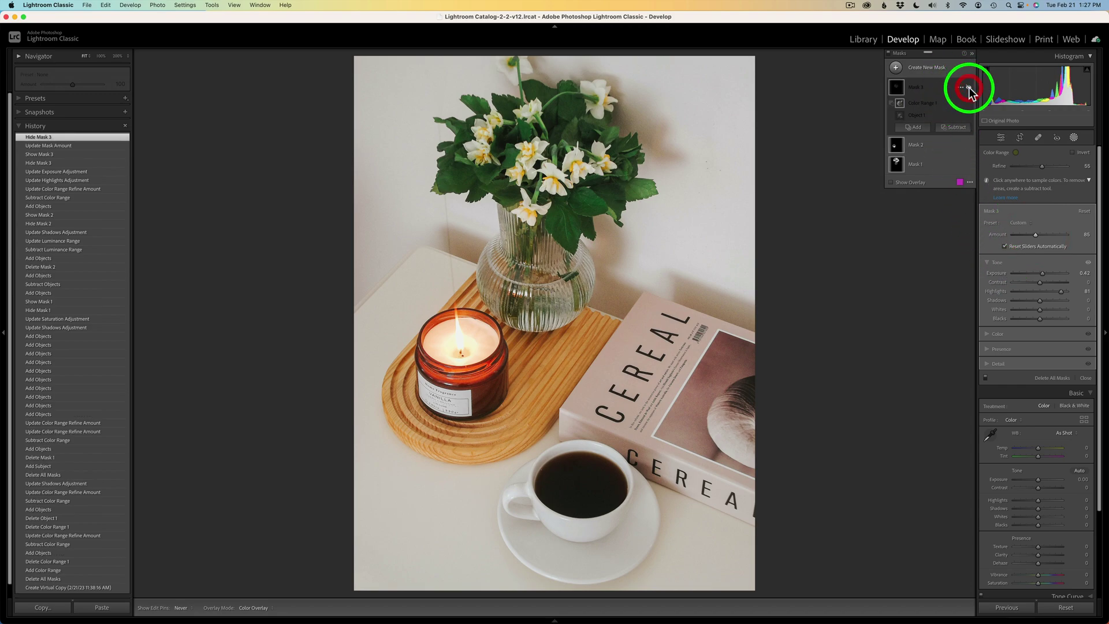
pyautogui.click(968, 88)
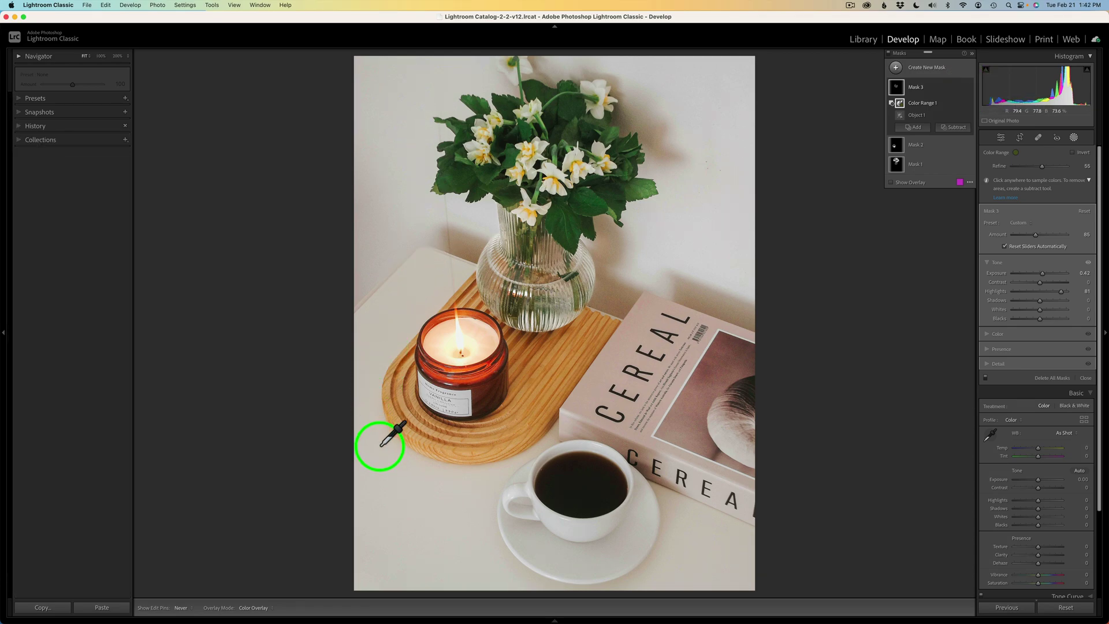
# Create a new Objects mask of the white tabletop by brushing over it from beside the vase down past the wooden tray
pyautogui.click(897, 68)
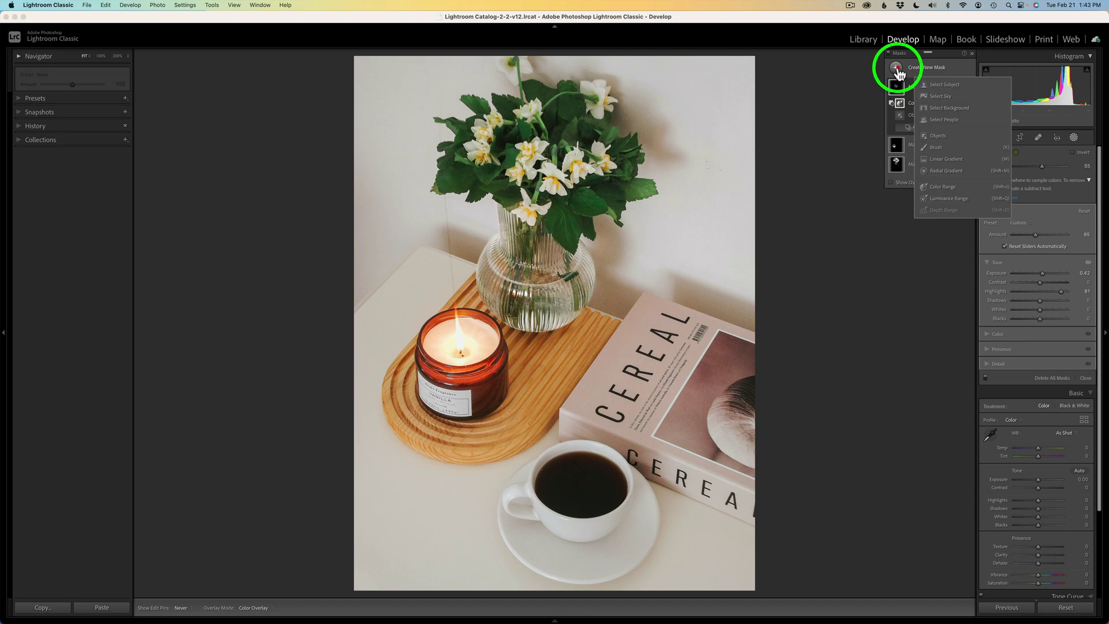
pyautogui.click(941, 136)
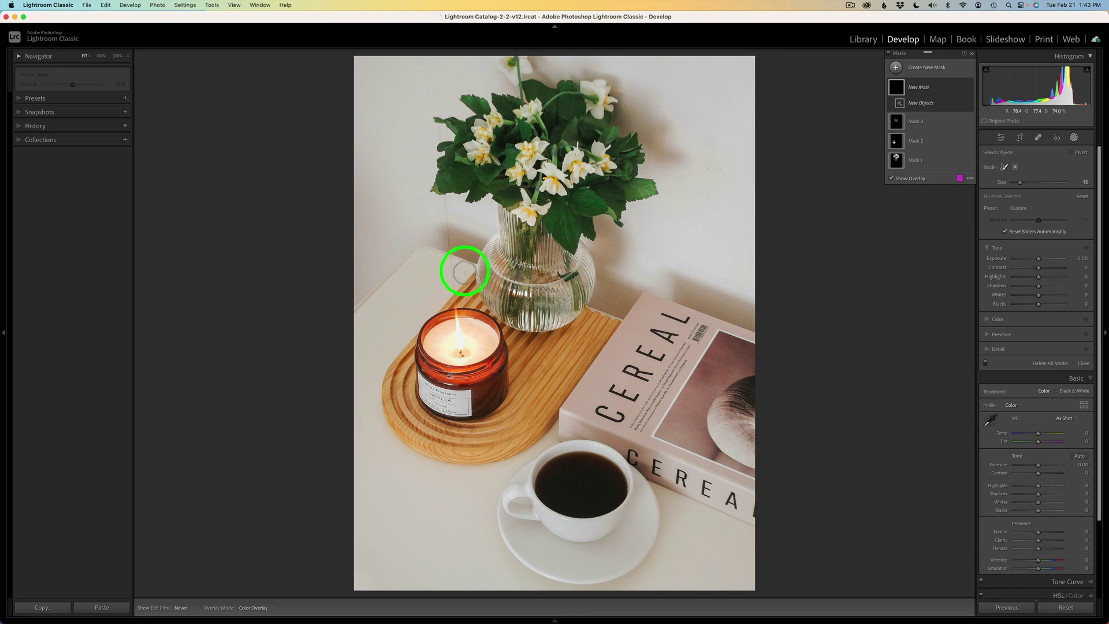
pyautogui.moveTo(466, 265)
pyautogui.mouseDown()
pyautogui.moveTo(433, 251)
pyautogui.moveTo(403, 267)
pyautogui.moveTo(356, 329)
pyautogui.moveTo(355, 580)
pyautogui.moveTo(428, 594)
pyautogui.moveTo(754, 582)
pyautogui.moveTo(752, 538)
pyautogui.moveTo(653, 484)
pyautogui.moveTo(661, 548)
pyautogui.moveTo(620, 583)
pyautogui.moveTo(552, 585)
pyautogui.moveTo(503, 558)
pyautogui.moveTo(488, 514)
pyautogui.moveTo(557, 426)
pyautogui.moveTo(487, 469)
pyautogui.moveTo(445, 468)
pyautogui.moveTo(416, 455)
pyautogui.moveTo(385, 416)
pyautogui.moveTo(389, 357)
pyautogui.moveTo(463, 271)
pyautogui.moveTo(423, 284)
pyautogui.moveTo(383, 342)
pyautogui.moveTo(381, 395)
pyautogui.moveTo(403, 483)
pyautogui.moveTo(474, 539)
pyautogui.moveTo(384, 540)
pyautogui.mouseUp()
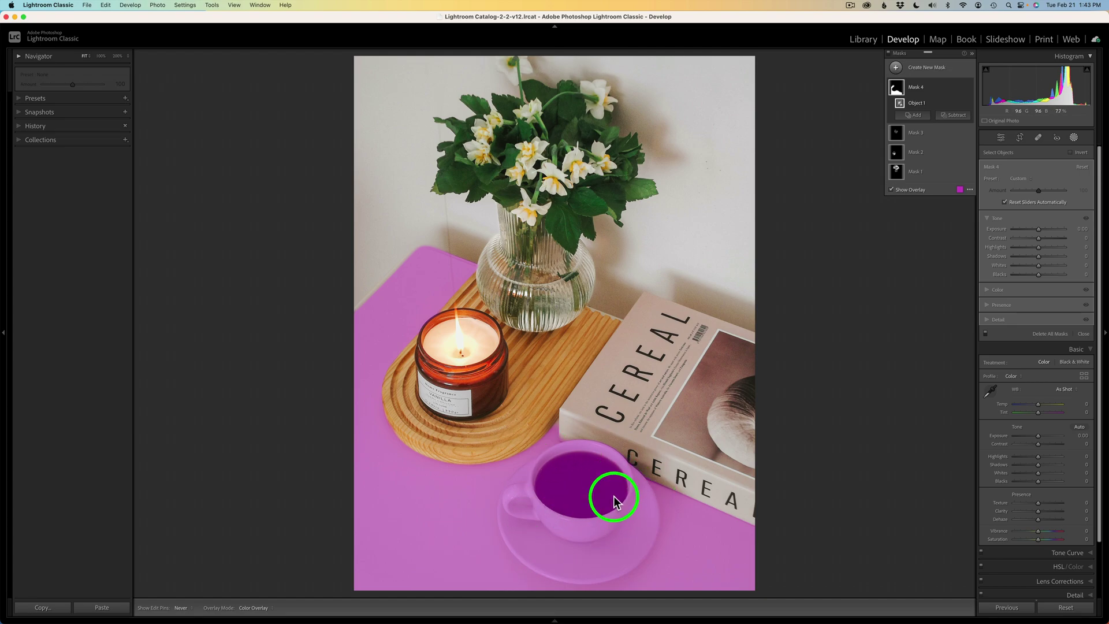
# Subtract the coffee cup and saucer from the tabletop mask using an Objects selection with a Rectangle Select box
pyautogui.click(948, 117)
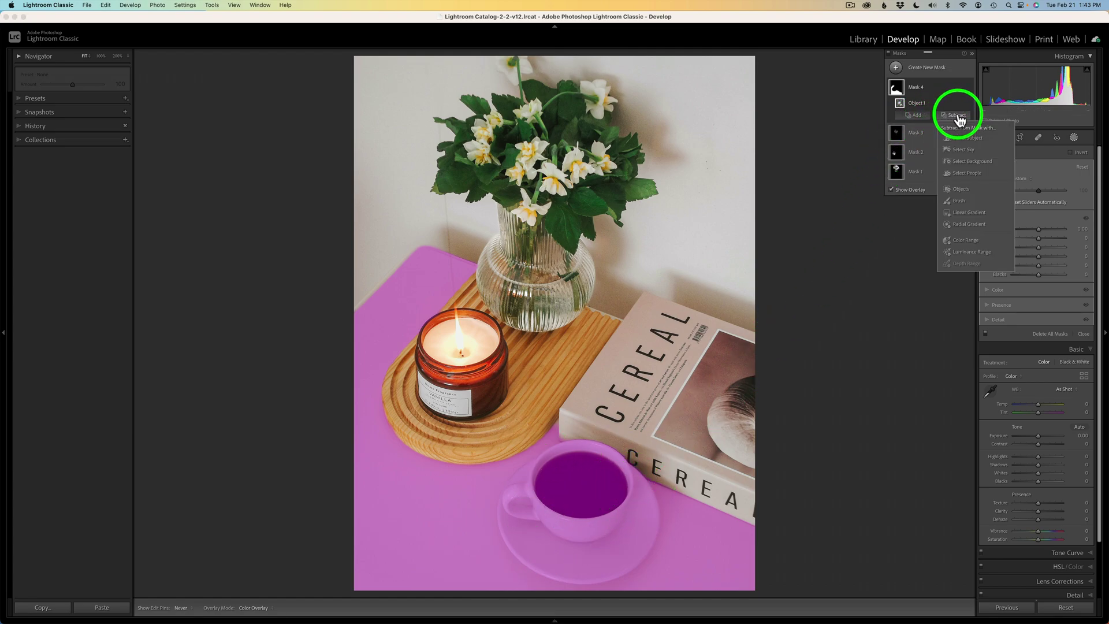
pyautogui.click(960, 190)
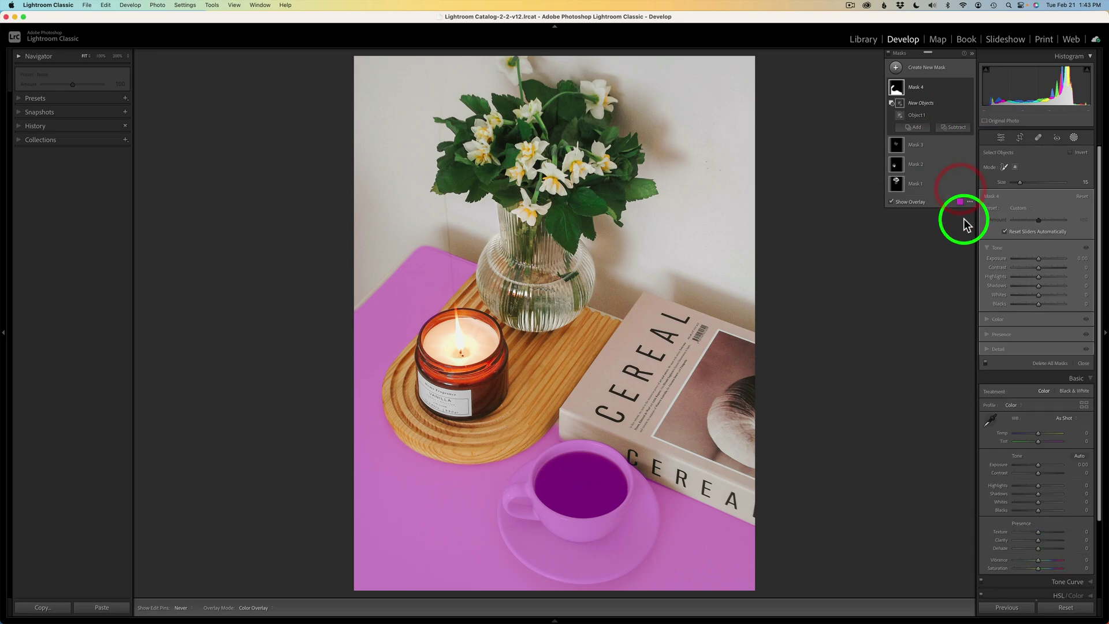
pyautogui.click(1015, 168)
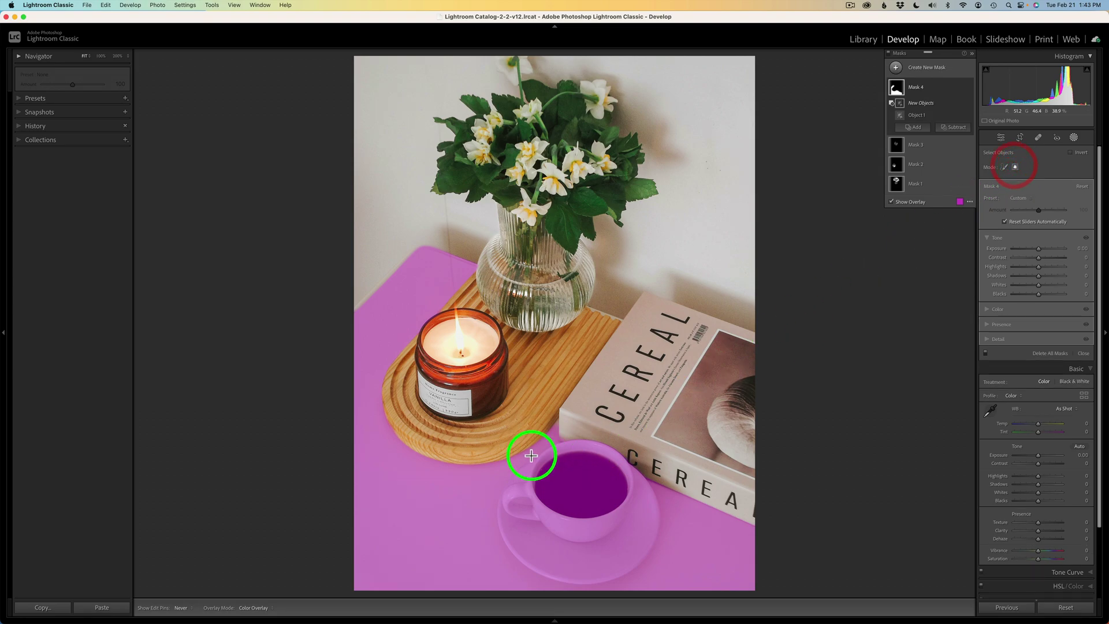
pyautogui.moveTo(511, 451); pyautogui.dragTo(654, 576)
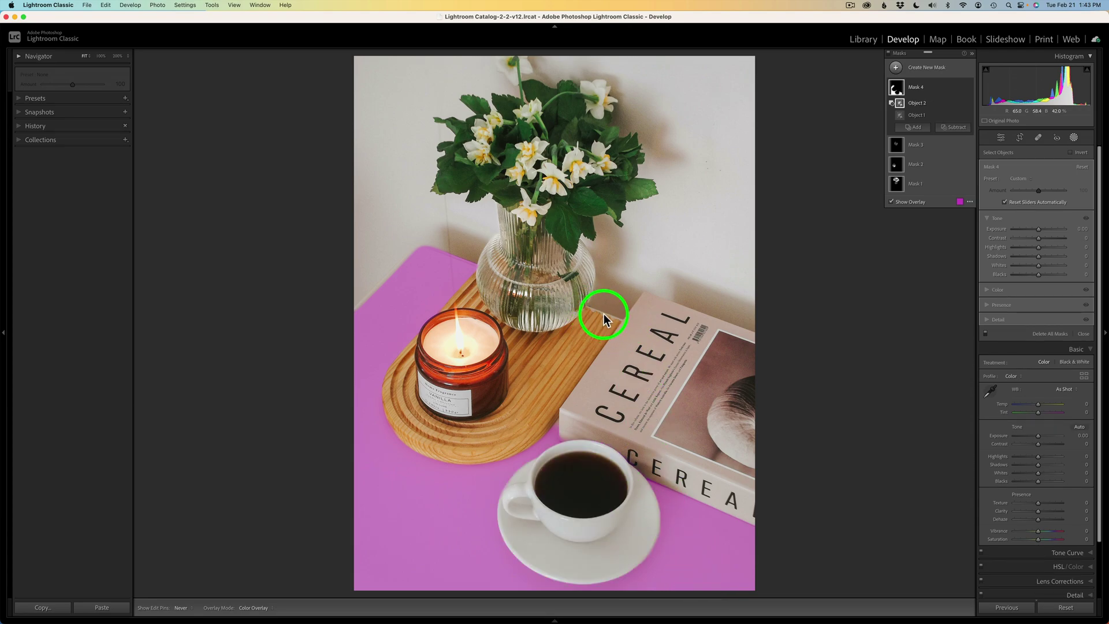
# Add the small tabletop patch between the vase and the book to the mask with an Objects Brush Select at size 4
pyautogui.click(921, 132)
pyautogui.click(919, 203)
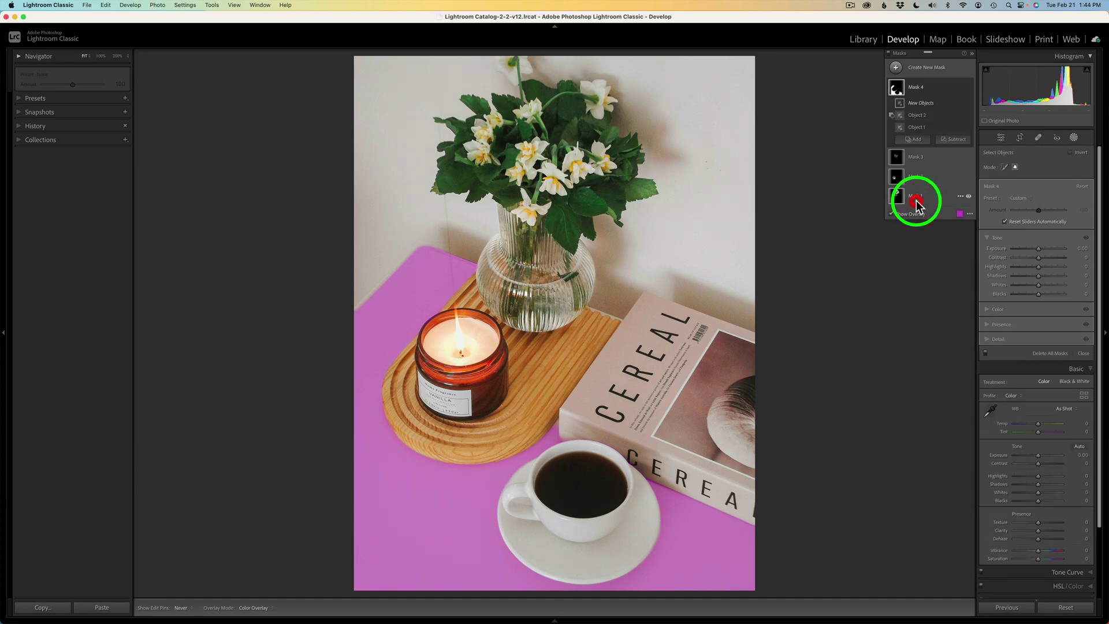
pyautogui.click(1004, 167)
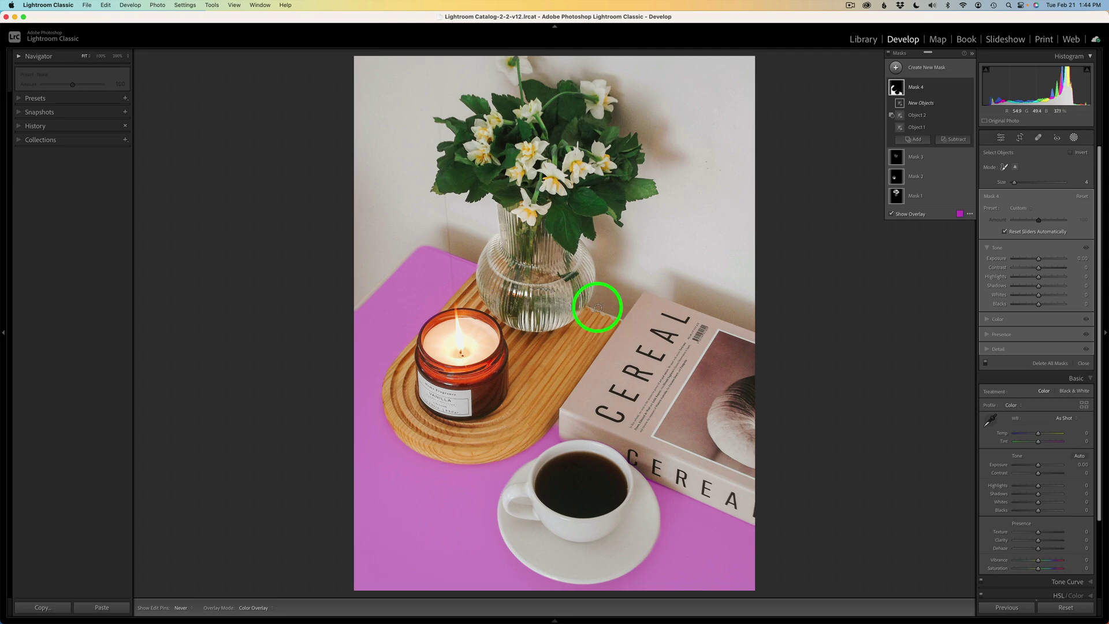
pyautogui.moveTo(588, 307)
pyautogui.mouseDown()
pyautogui.moveTo(621, 320)
pyautogui.moveTo(589, 315)
pyautogui.mouseUp()
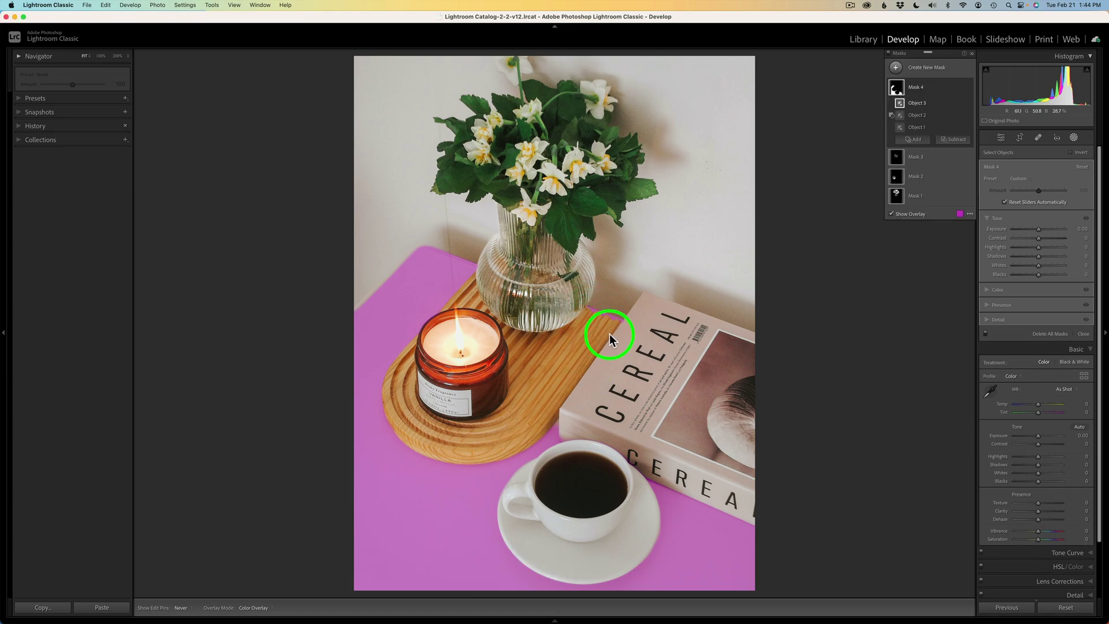
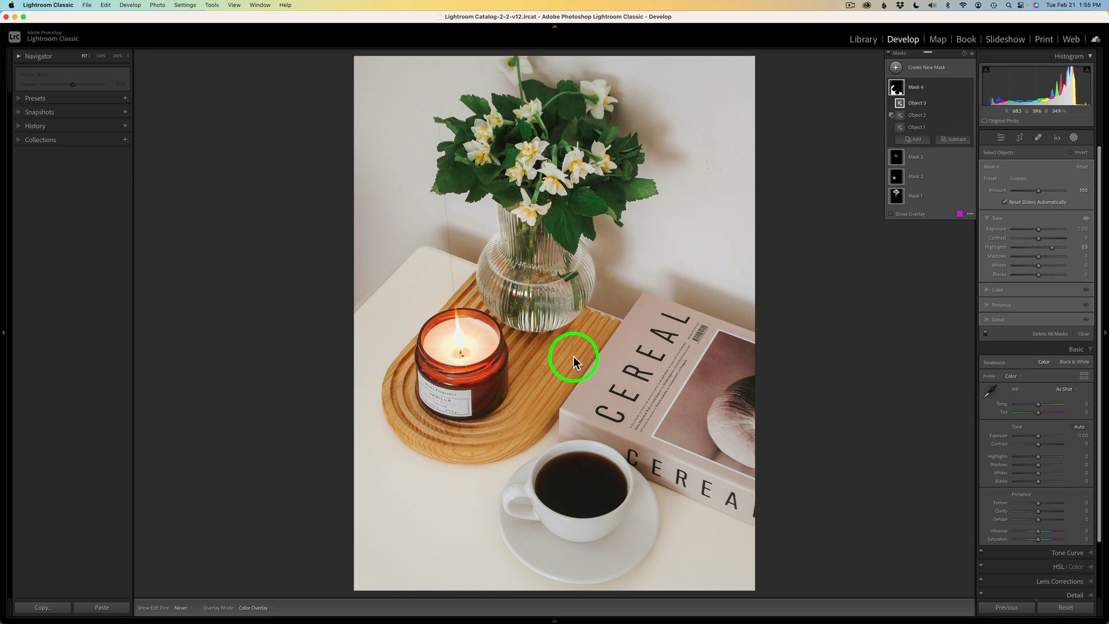
# Create a new Objects mask of the wooden tray by brushing over its surface around the candle
pyautogui.click(897, 68)
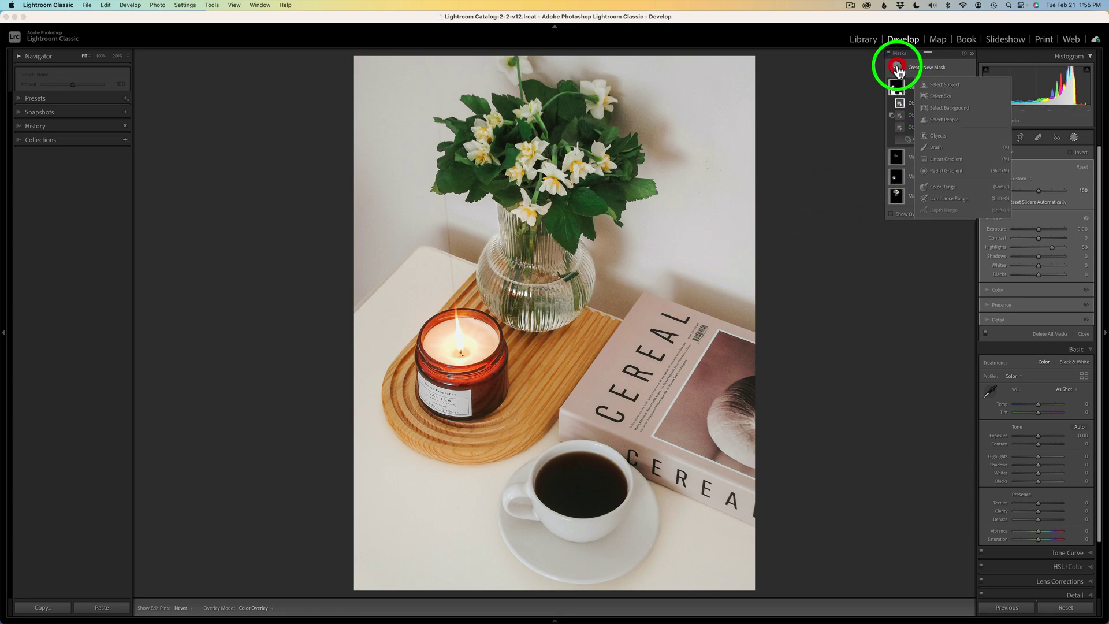
pyautogui.click(936, 137)
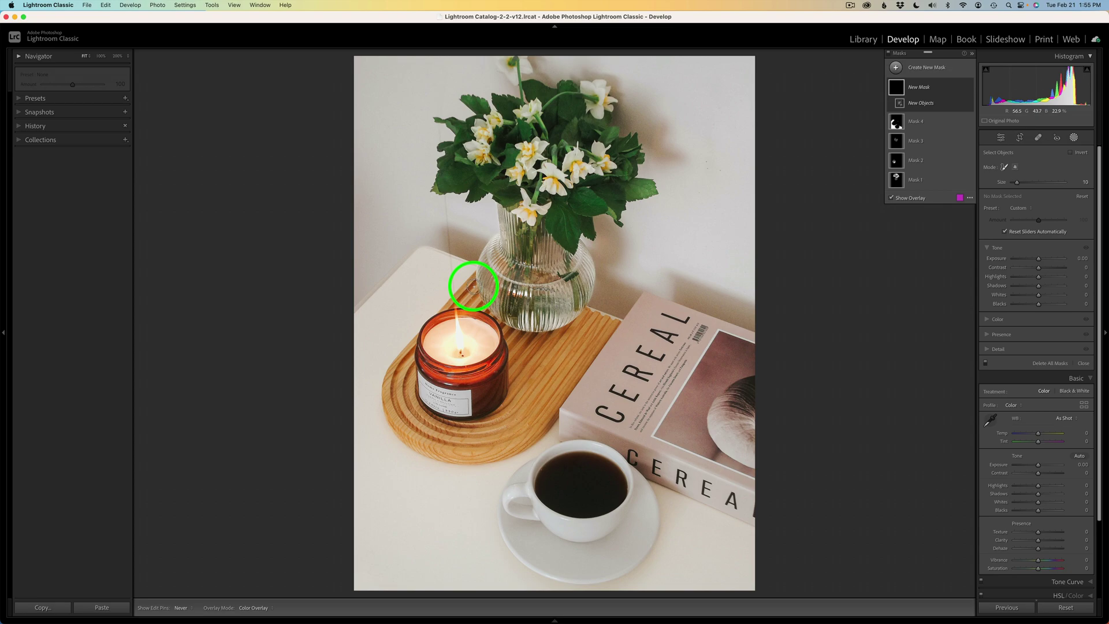
pyautogui.moveTo(475, 274)
pyautogui.mouseDown()
pyautogui.moveTo(441, 308)
pyautogui.moveTo(476, 295)
pyautogui.moveTo(467, 300)
pyautogui.moveTo(498, 319)
pyautogui.moveTo(477, 310)
pyautogui.moveTo(530, 335)
pyautogui.moveTo(586, 311)
pyautogui.moveTo(615, 321)
pyautogui.moveTo(526, 457)
pyautogui.moveTo(436, 461)
pyautogui.moveTo(399, 434)
pyautogui.moveTo(385, 401)
pyautogui.moveTo(413, 340)
pyautogui.moveTo(409, 409)
pyautogui.moveTo(437, 431)
pyautogui.moveTo(507, 423)
pyautogui.moveTo(539, 380)
pyautogui.moveTo(532, 342)
pyautogui.moveTo(514, 338)
pyautogui.moveTo(515, 378)
pyautogui.moveTo(508, 340)
pyautogui.moveTo(513, 385)
pyautogui.moveTo(499, 412)
pyautogui.moveTo(440, 423)
pyautogui.moveTo(410, 382)
pyautogui.moveTo(412, 360)
pyautogui.moveTo(413, 411)
pyautogui.mouseUp()
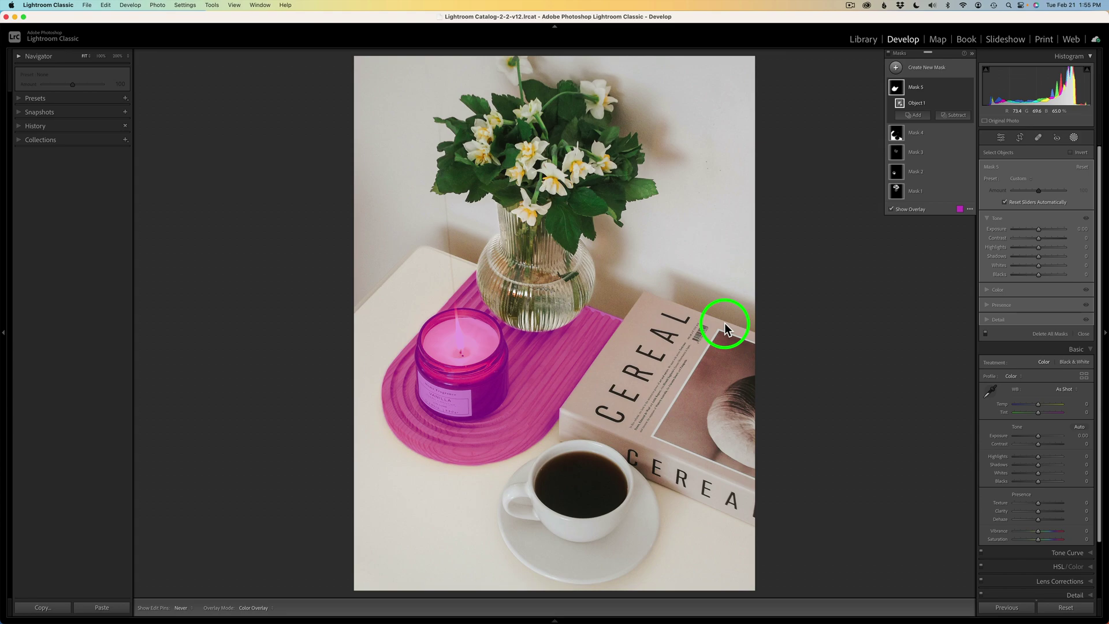
# Subtract the candle jar from the tray mask using an Objects selection with a Rectangle Select box
pyautogui.click(957, 115)
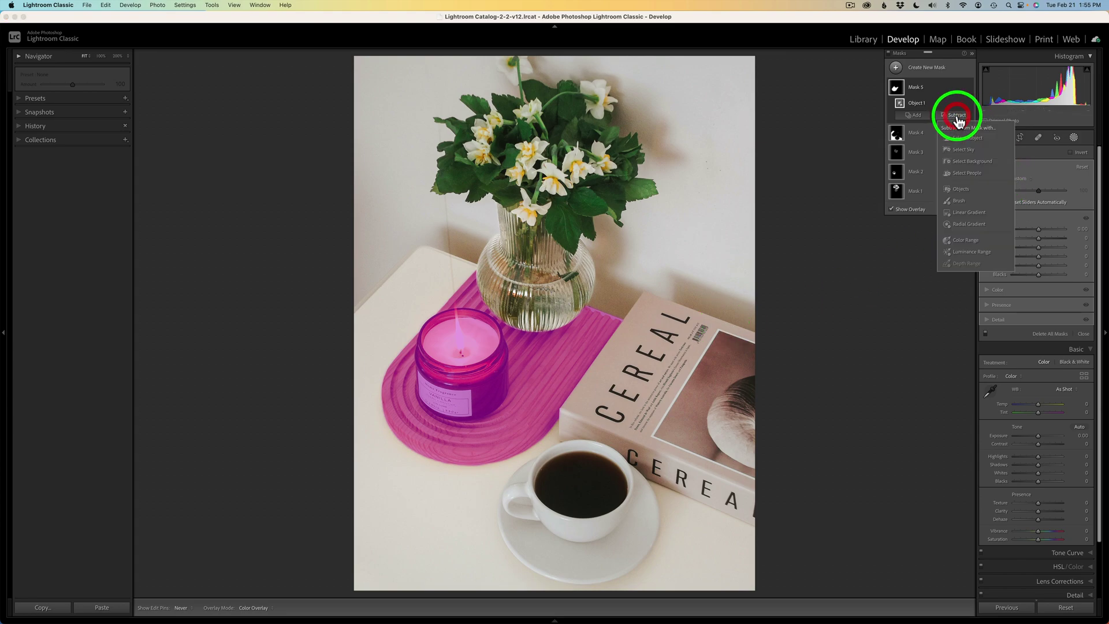
pyautogui.click(969, 188)
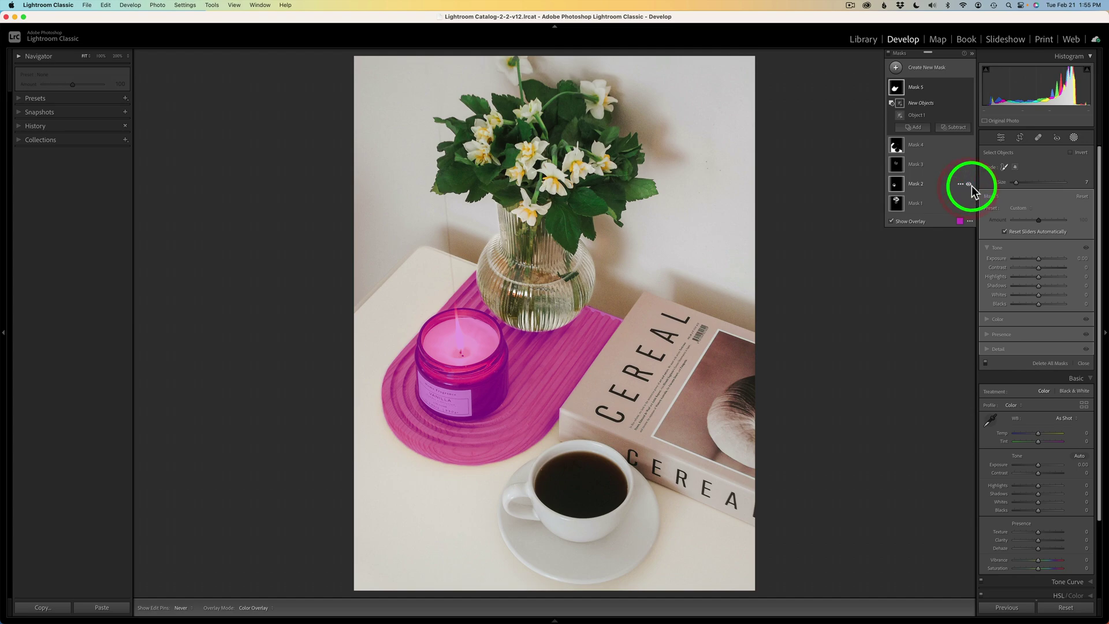
pyautogui.click(1016, 168)
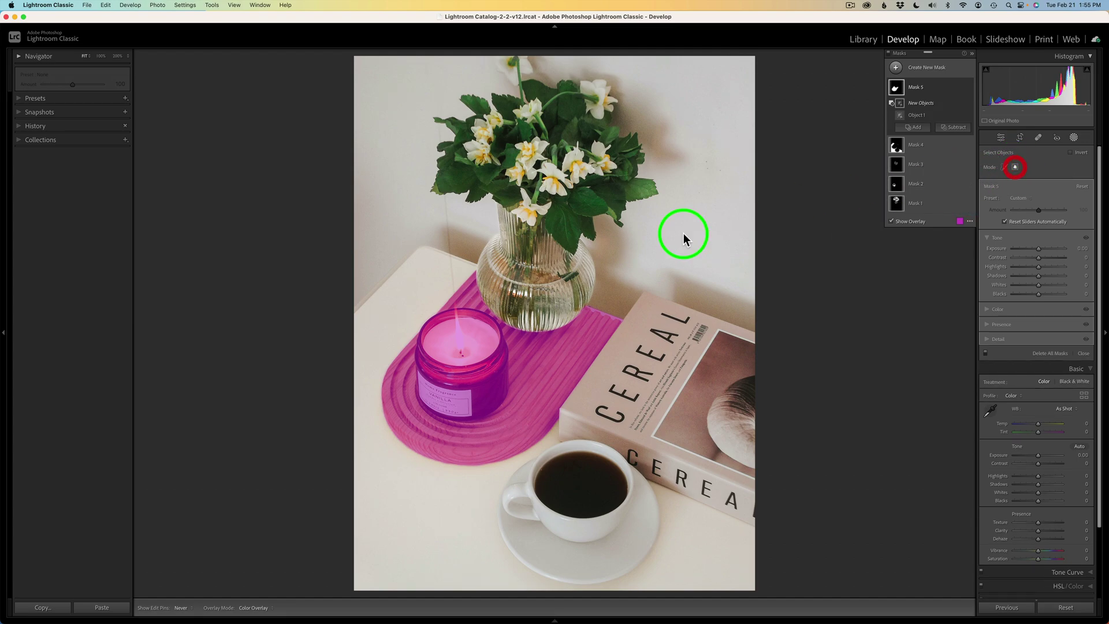
pyautogui.moveTo(420, 313); pyautogui.dragTo(507, 415)
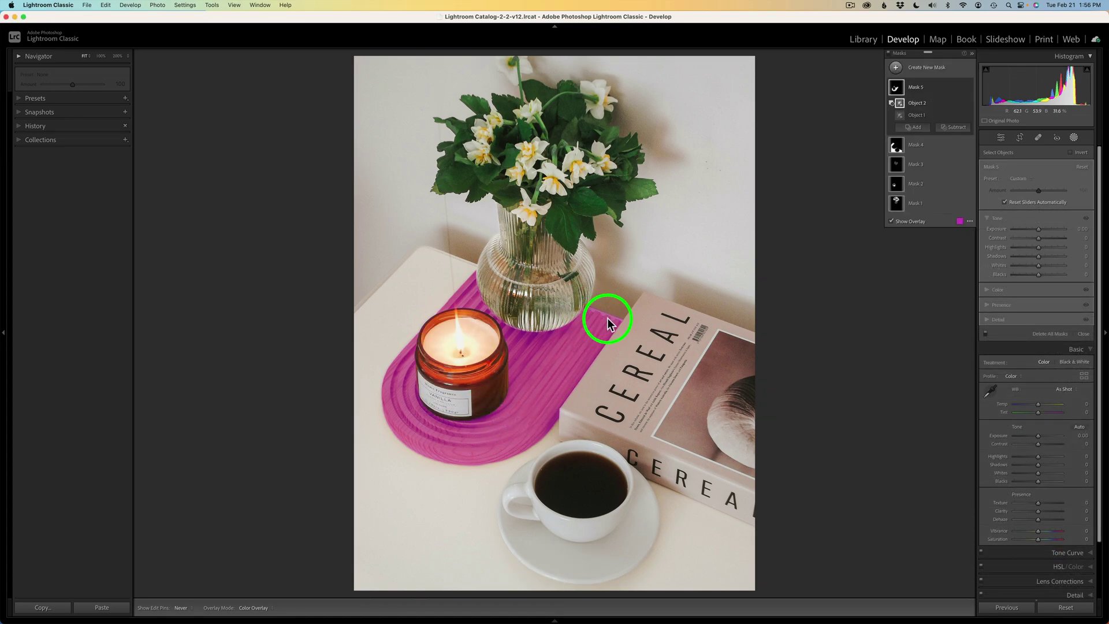
# Subtract the sliver along the tray's back edge between the vase and the book with an Objects Brush Select
pyautogui.click(956, 128)
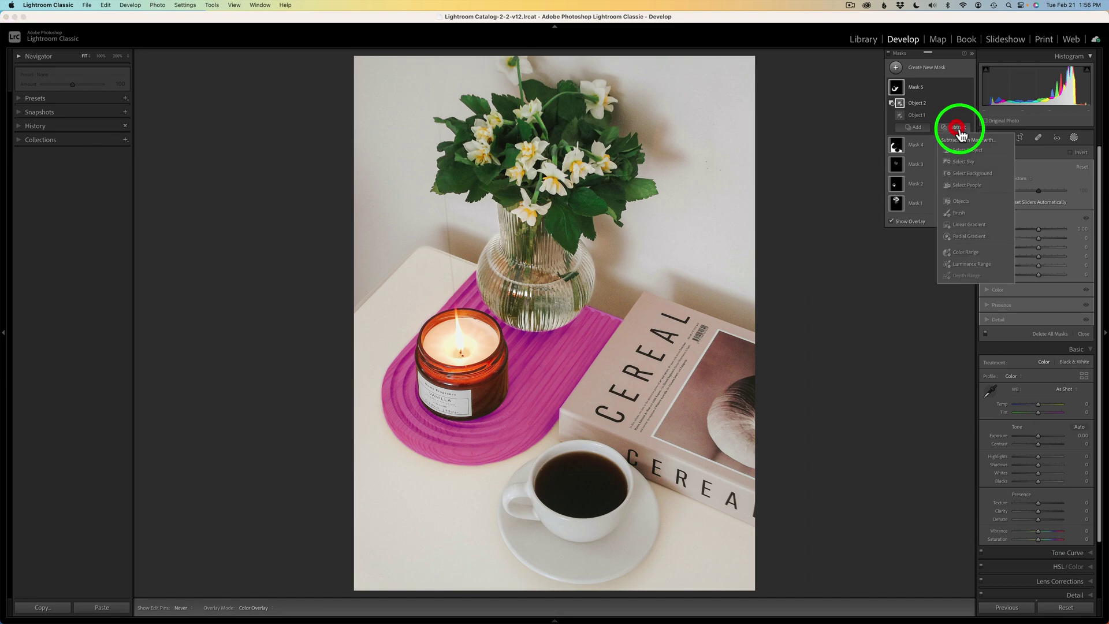
pyautogui.click(965, 202)
pyautogui.click(1005, 167)
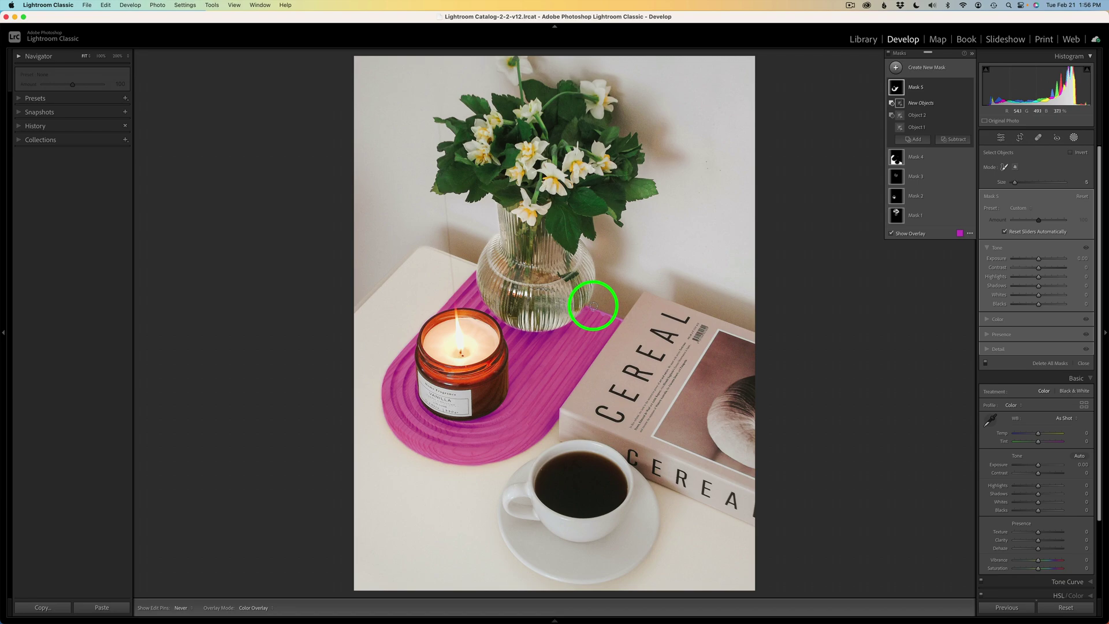
pyautogui.moveTo(587, 305); pyautogui.dragTo(621, 318)
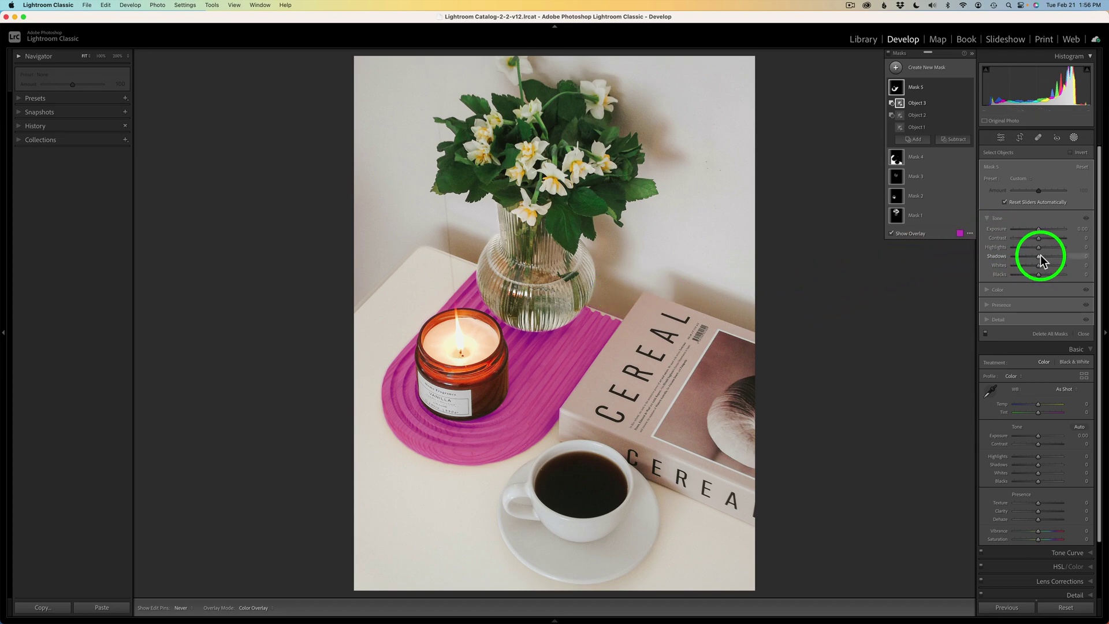
# Set the tray mask's Shadows to -83 and overall Amount to 48, comparing the photo with the mask hidden and shown
pyautogui.moveTo(1038, 255); pyautogui.dragTo(1015, 256)
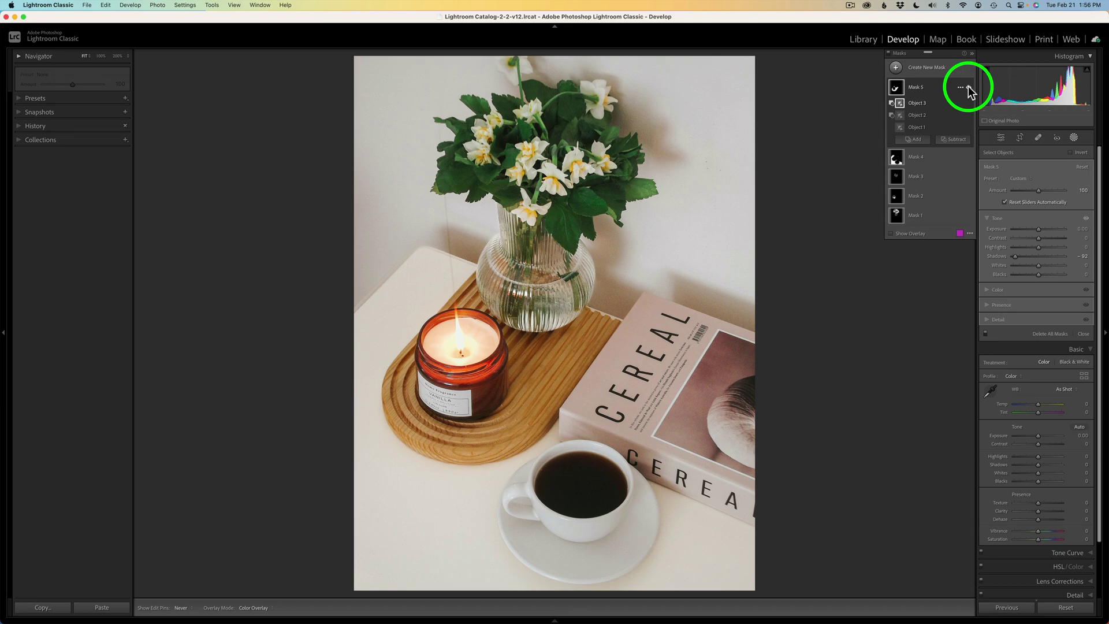
pyautogui.click(968, 88)
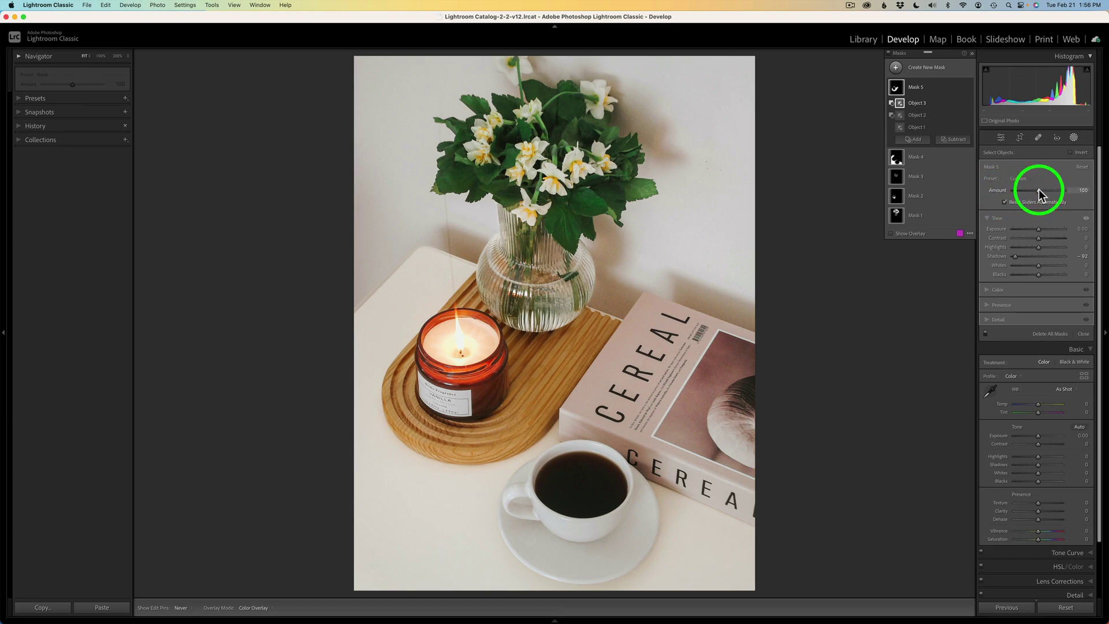
pyautogui.moveTo(1040, 193)
pyautogui.mouseDown()
pyautogui.moveTo(1061, 196)
pyautogui.moveTo(1022, 189)
pyautogui.moveTo(1035, 190)
pyautogui.mouseUp()
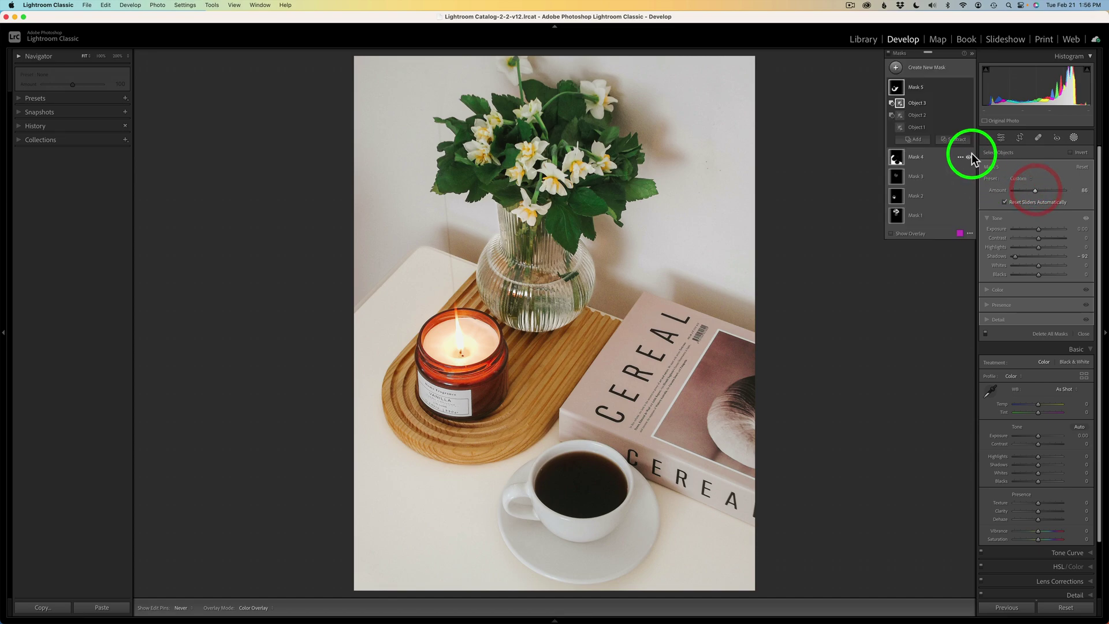
pyautogui.click(969, 88)
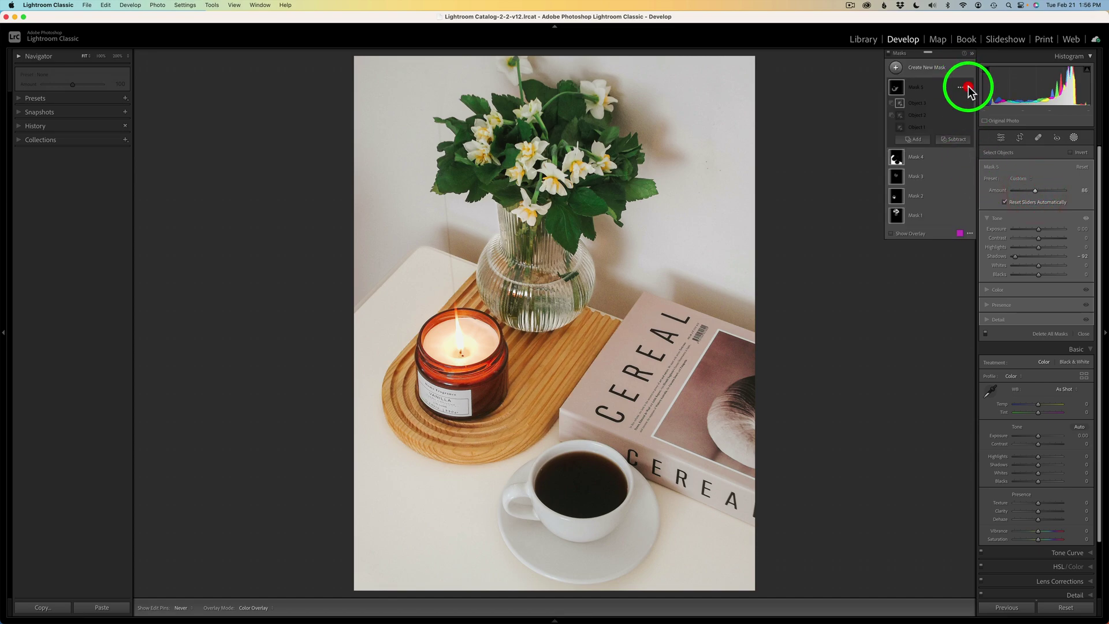
pyautogui.click(969, 87)
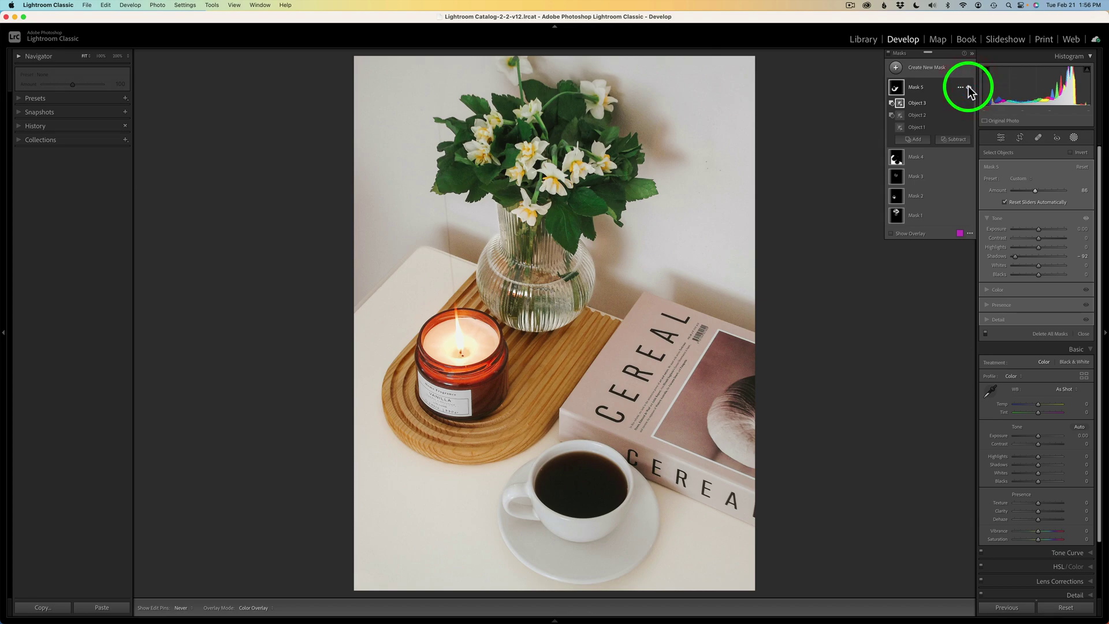
pyautogui.moveTo(1035, 191); pyautogui.dragTo(1036, 195)
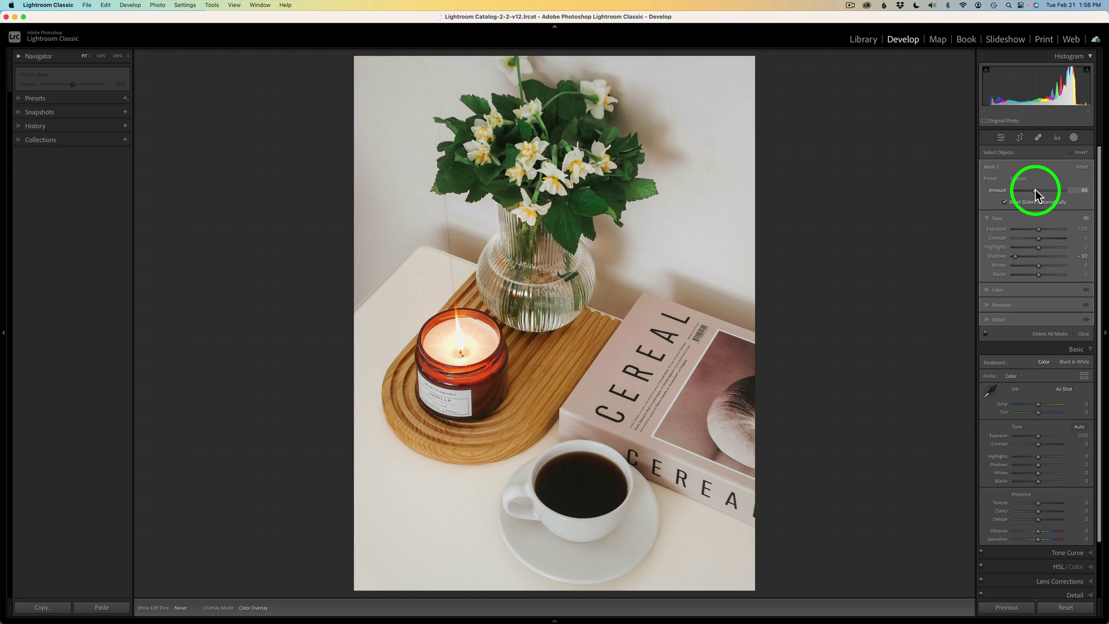
pyautogui.moveTo(1035, 194); pyautogui.dragTo(1027, 192)
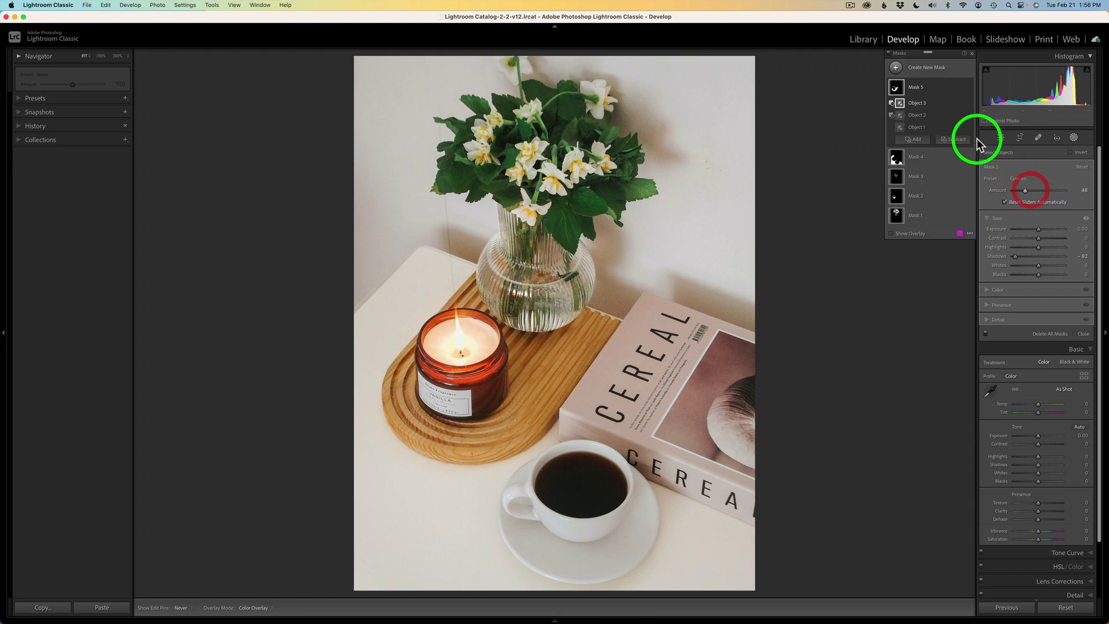
pyautogui.click(968, 88)
pyautogui.click(967, 88)
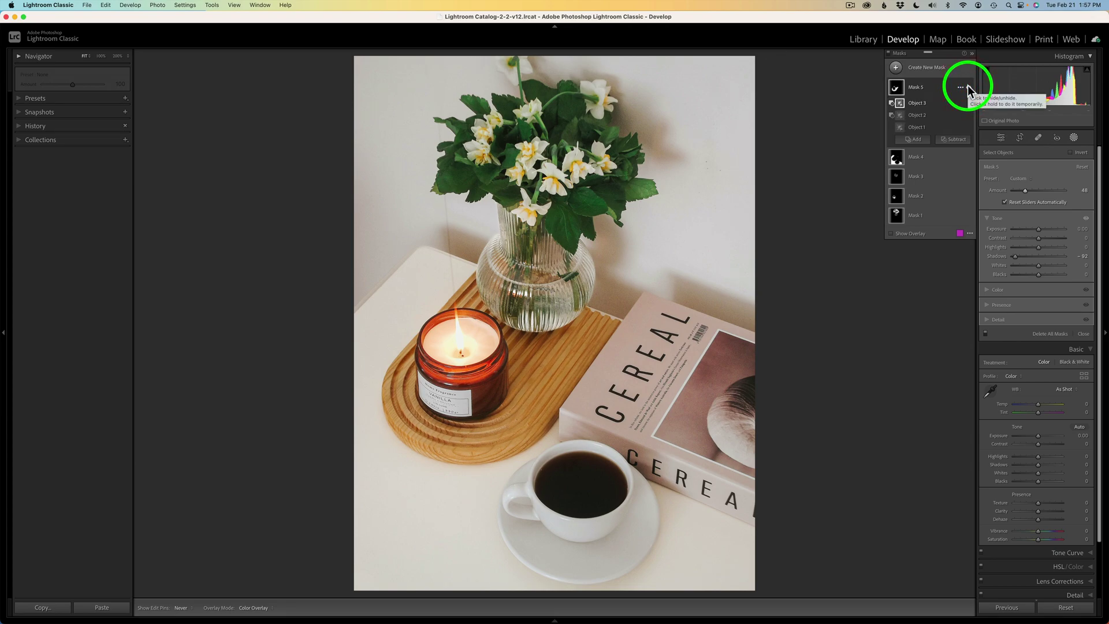
# Set the tray mask's Saturation to 20 and Temp to 37, and check the effect with the mask hidden and shown
pyautogui.click(1006, 288)
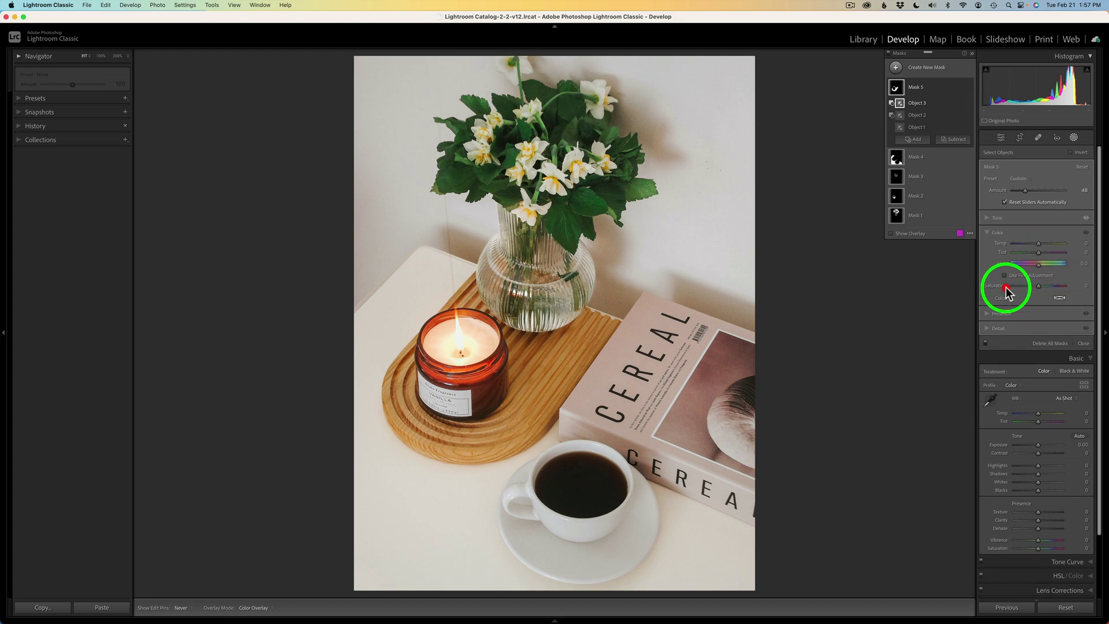
pyautogui.click(1038, 286)
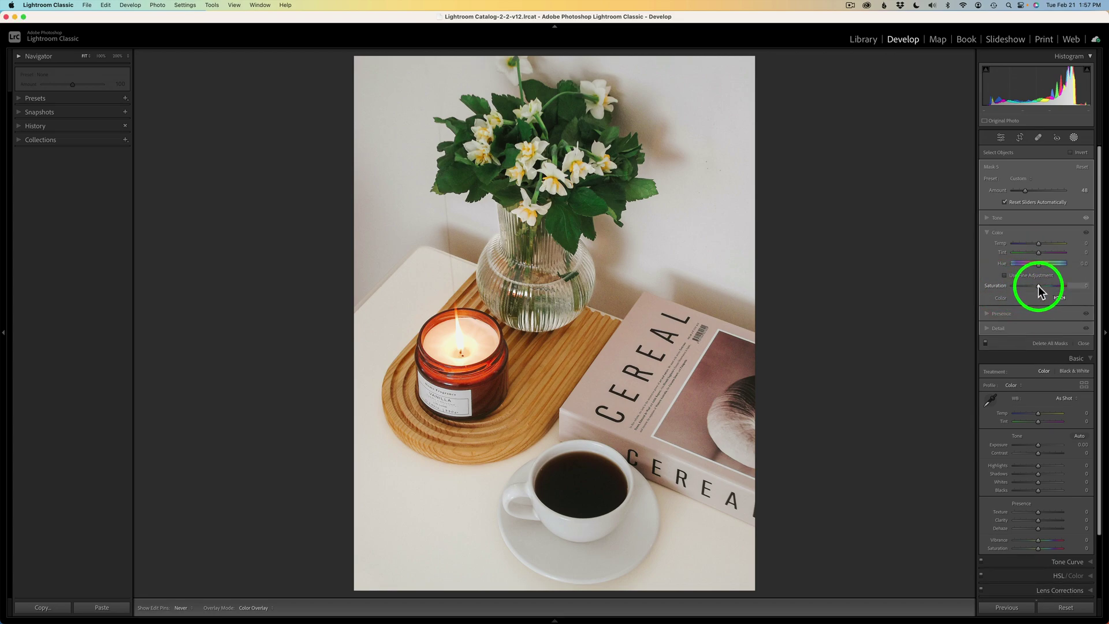
pyautogui.moveTo(1045, 286)
pyautogui.mouseDown()
pyautogui.moveTo(1059, 285)
pyautogui.moveTo(1043, 287)
pyautogui.mouseUp()
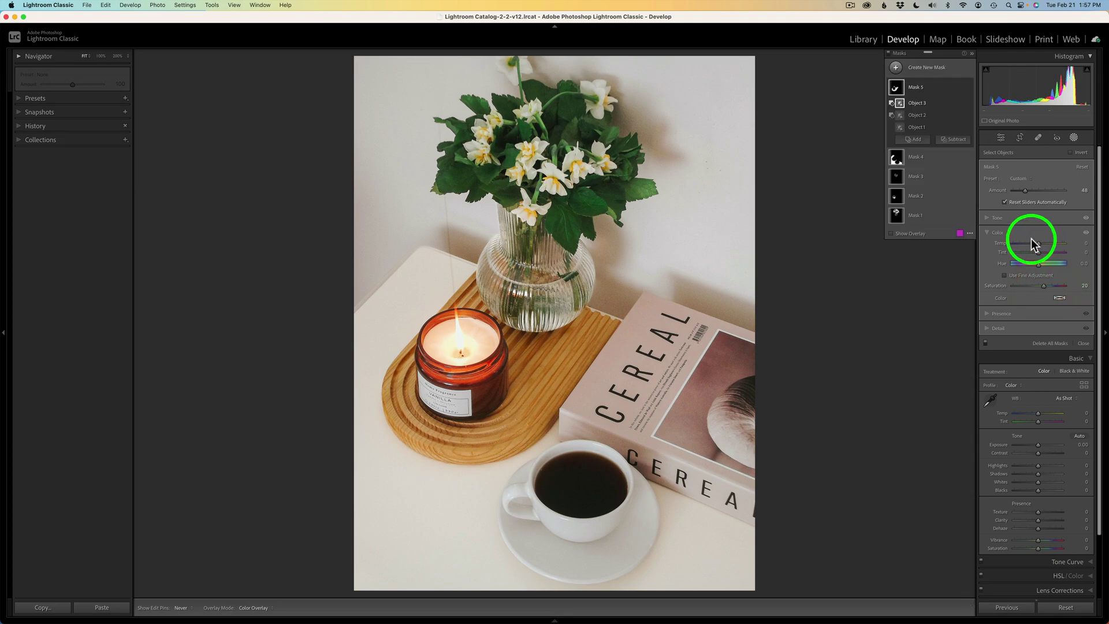
pyautogui.click(1039, 242)
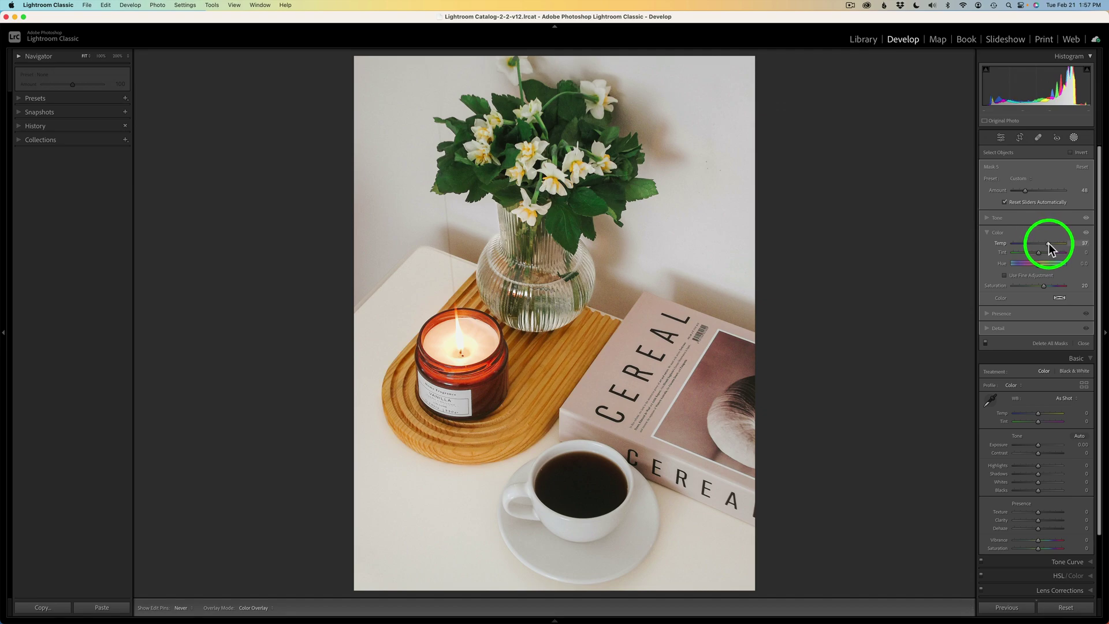
pyautogui.moveTo(1050, 247); pyautogui.dragTo(1050, 247)
pyautogui.moveTo(967, 92)
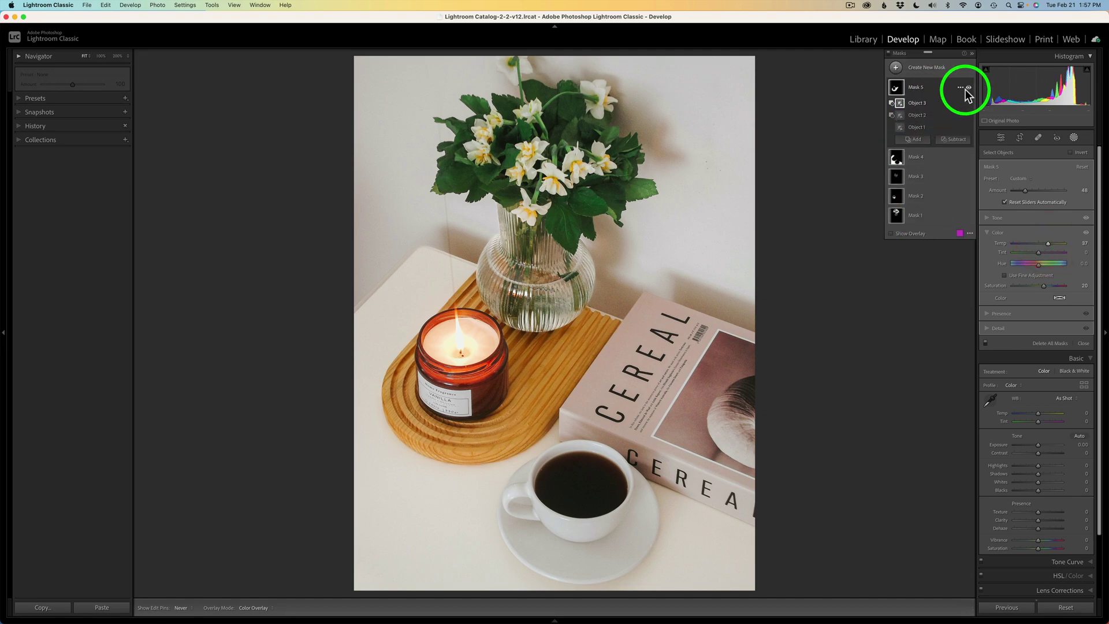
pyautogui.moveTo(967, 91); pyautogui.dragTo(967, 91)
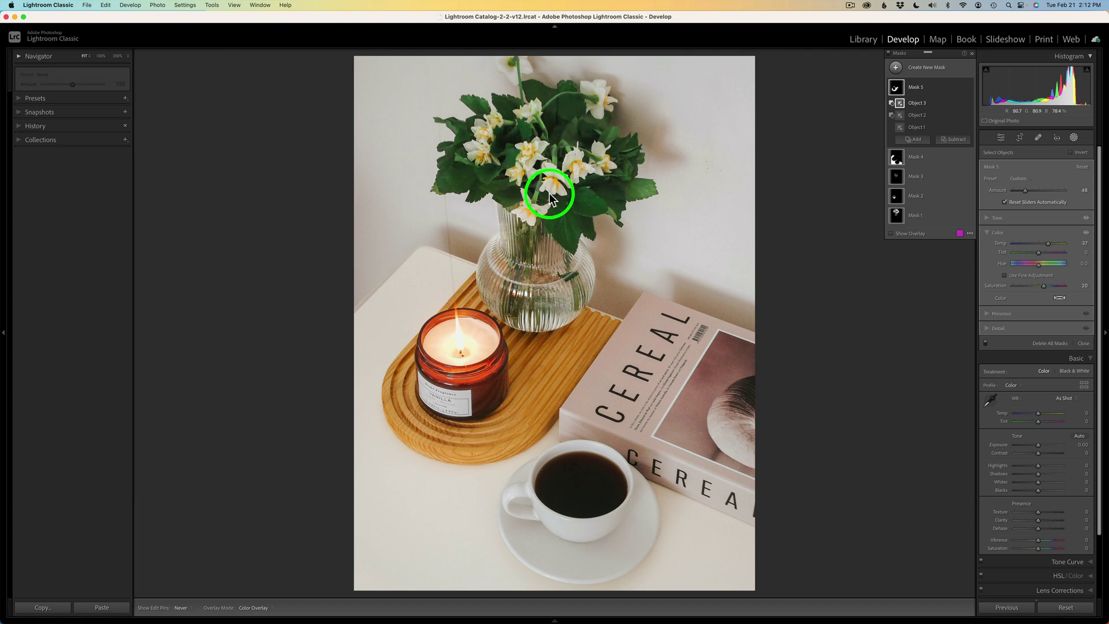
# Create a new Objects mask with a Rectangle Select box around the central cluster of daffodils
pyautogui.click(896, 67)
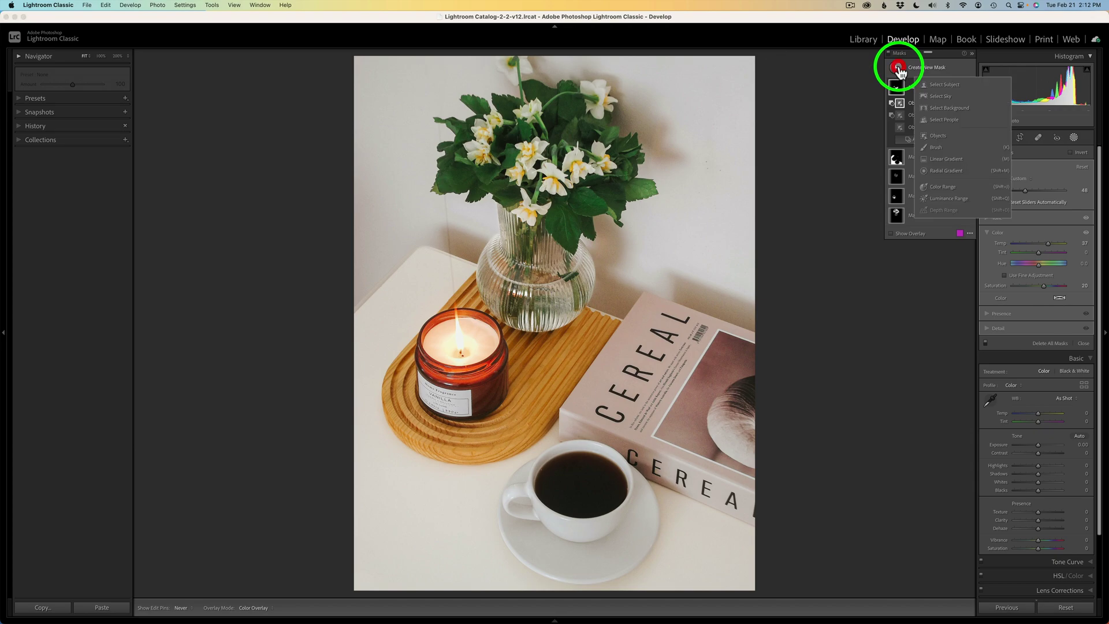
pyautogui.click(938, 137)
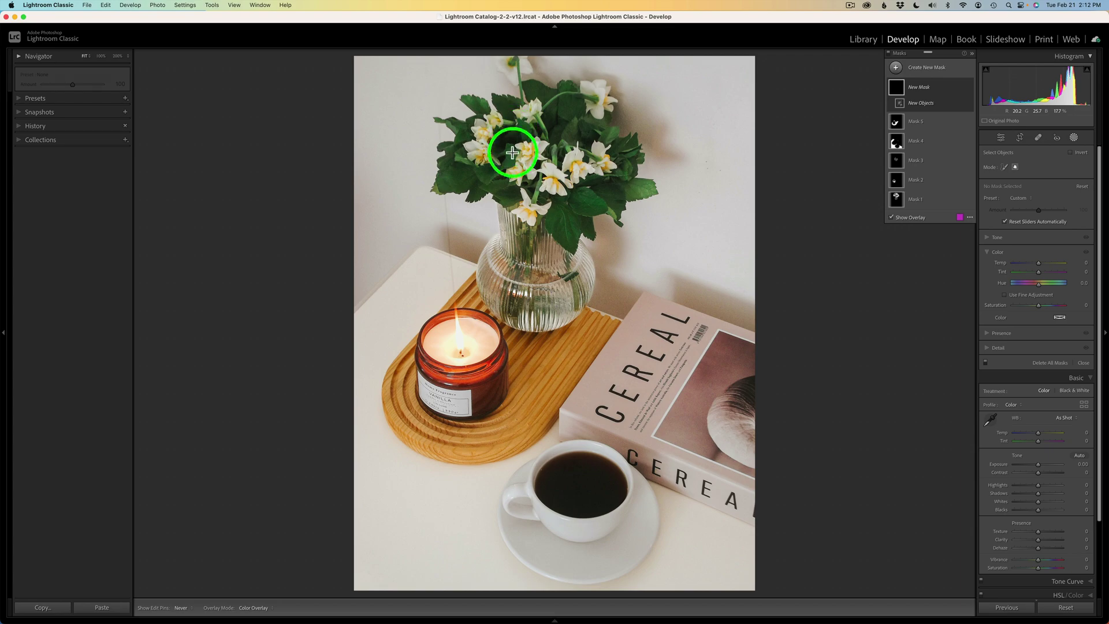
pyautogui.moveTo(512, 131); pyautogui.dragTo(619, 233)
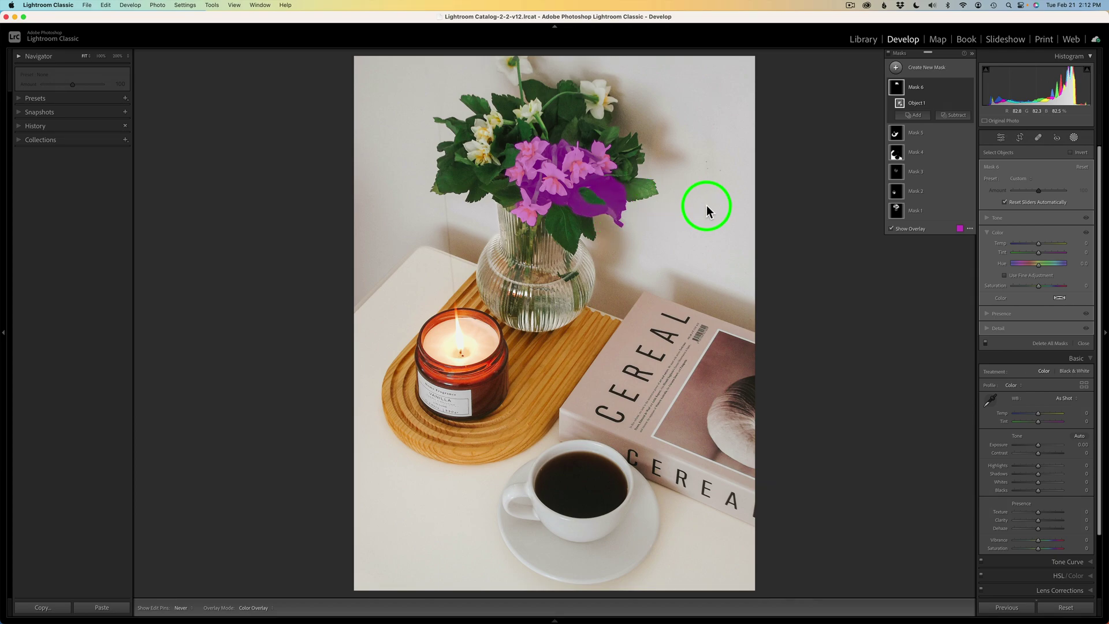
# Intersect the daffodil mask with a Luminance Range sampled from a white petal, widening its lower limits to 28/44
pyautogui.press('alt')
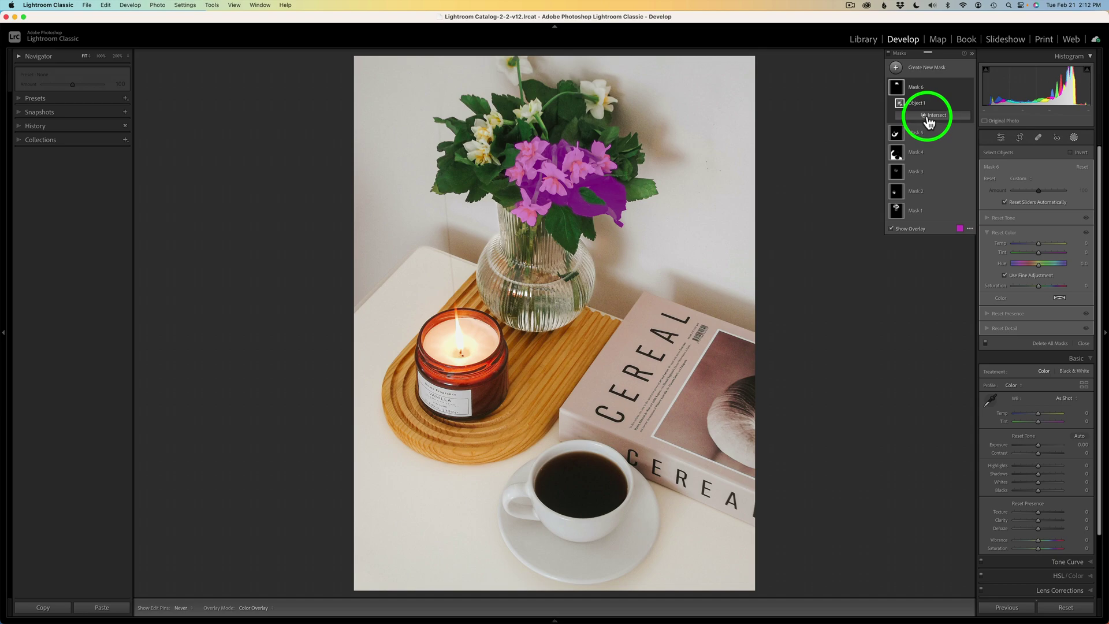
pyautogui.click(927, 116)
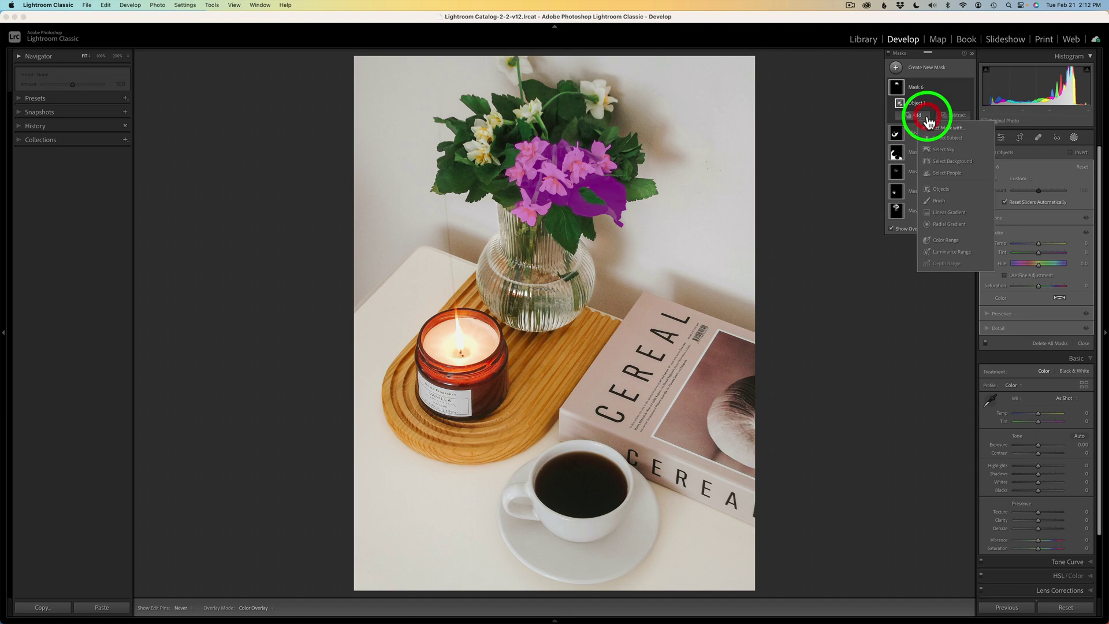
pyautogui.click(947, 251)
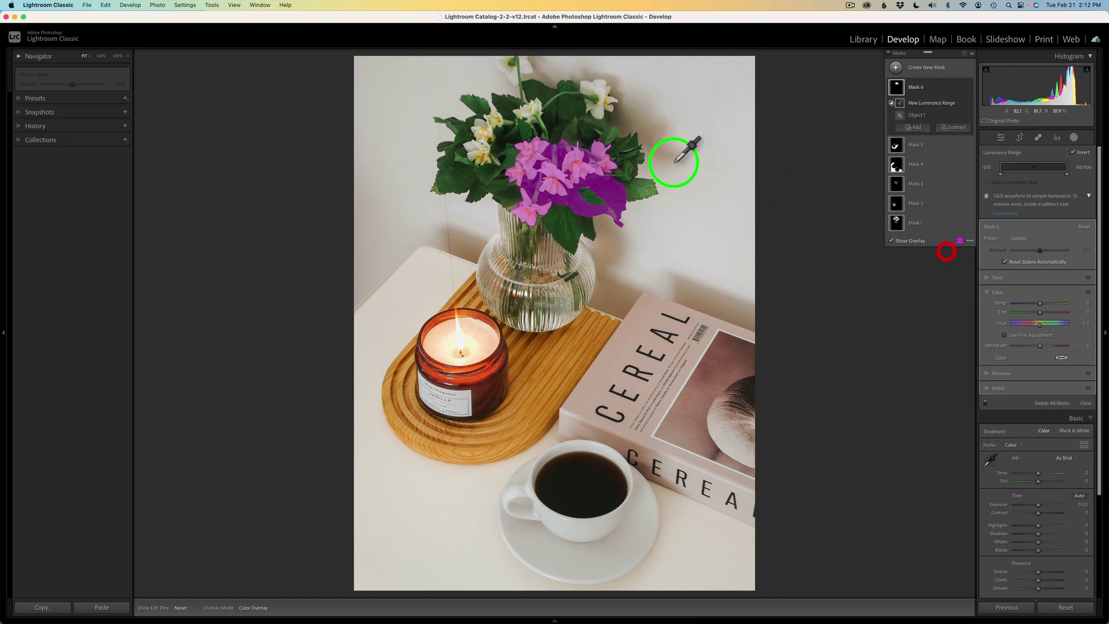
pyautogui.click(579, 155)
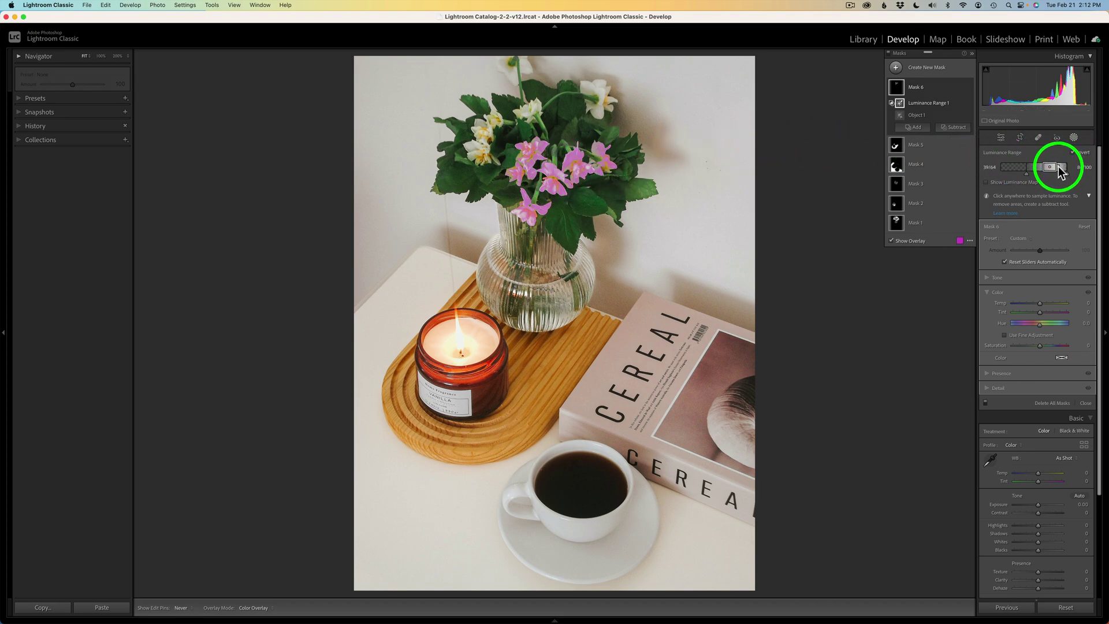
pyautogui.moveTo(1061, 173); pyautogui.dragTo(1010, 173)
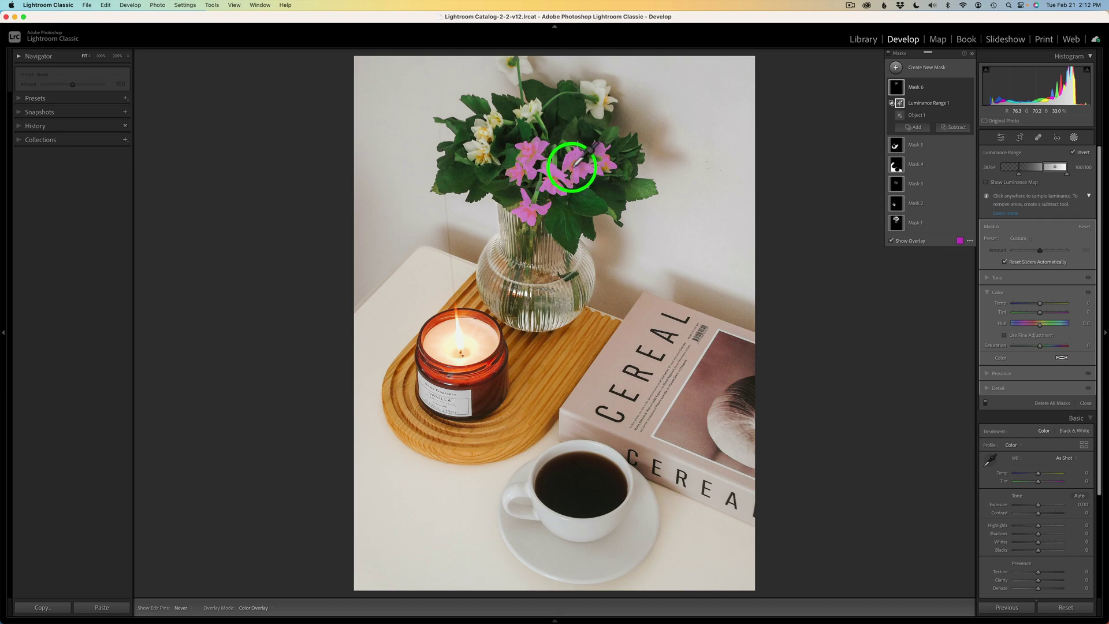
# Subtract the yellow flower centers from the daffodil mask using a Color Range sampled from one of the centers
pyautogui.click(951, 129)
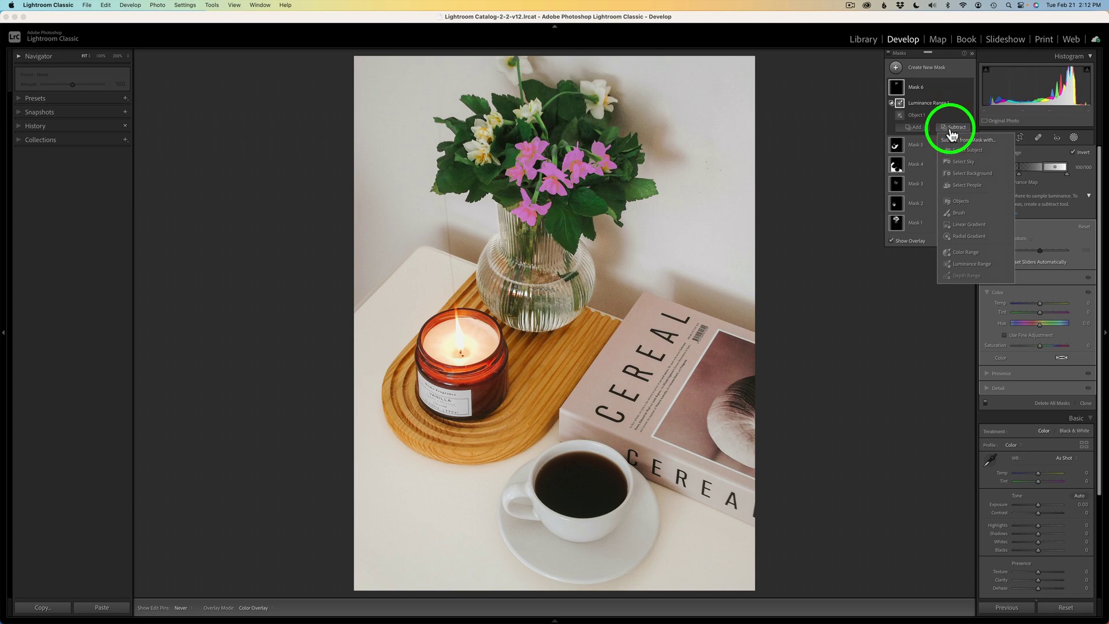
pyautogui.click(972, 257)
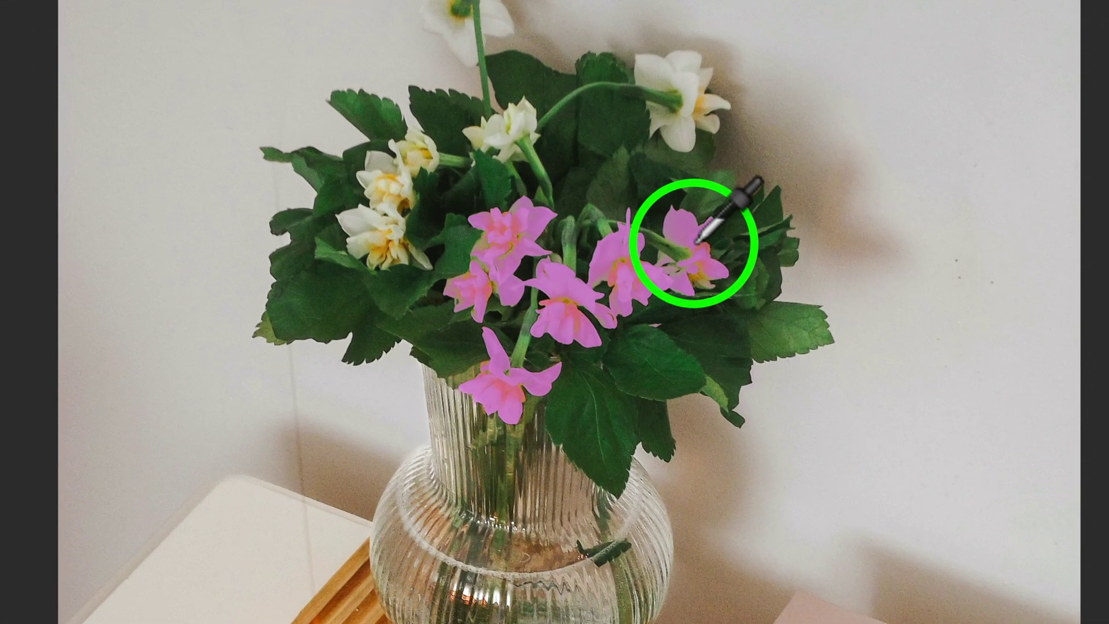
pyautogui.click(514, 240)
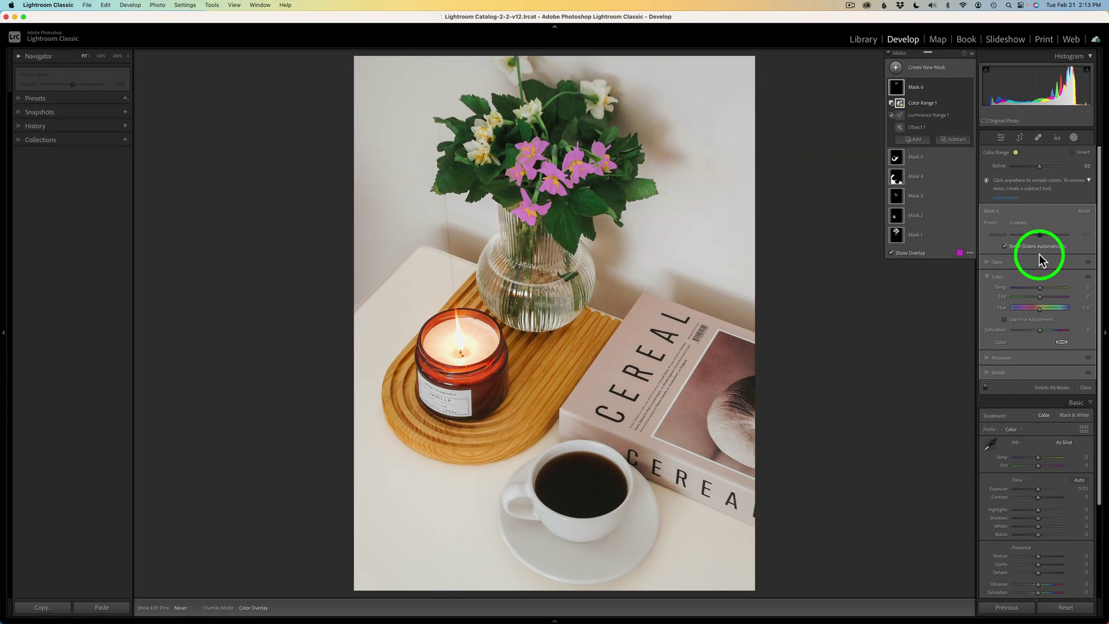
# Set the petal mask's Highlights to 23 and Exposure to 0.12, and reduce its overall Amount to 82
pyautogui.click(1023, 263)
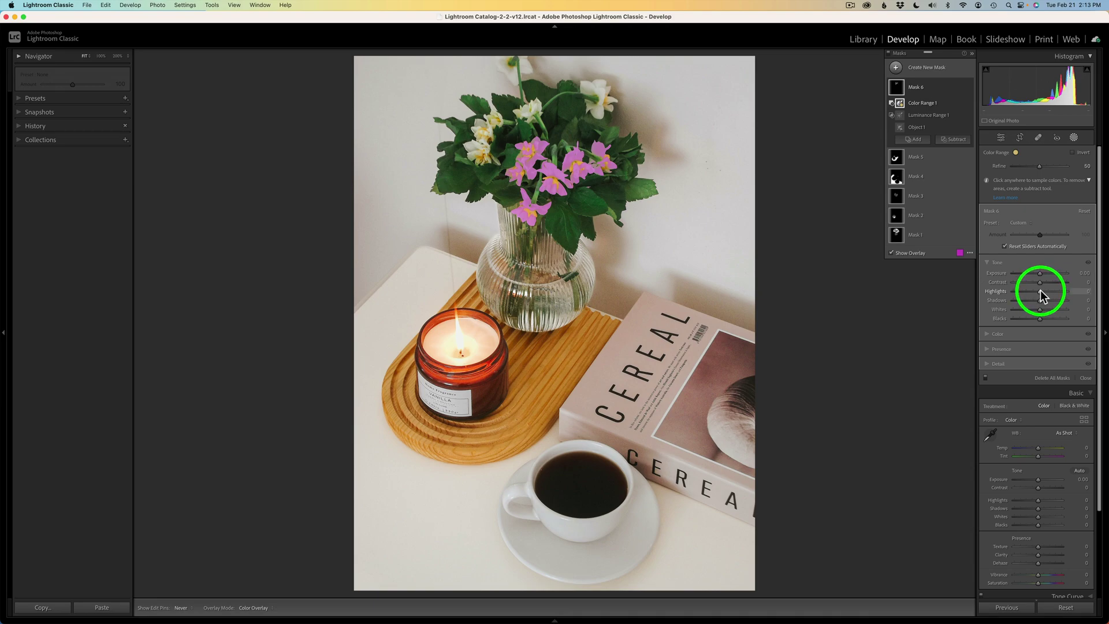
pyautogui.moveTo(1041, 291)
pyautogui.mouseDown()
pyautogui.moveTo(1056, 292)
pyautogui.moveTo(1047, 295)
pyautogui.moveTo(1042, 272)
pyautogui.mouseUp()
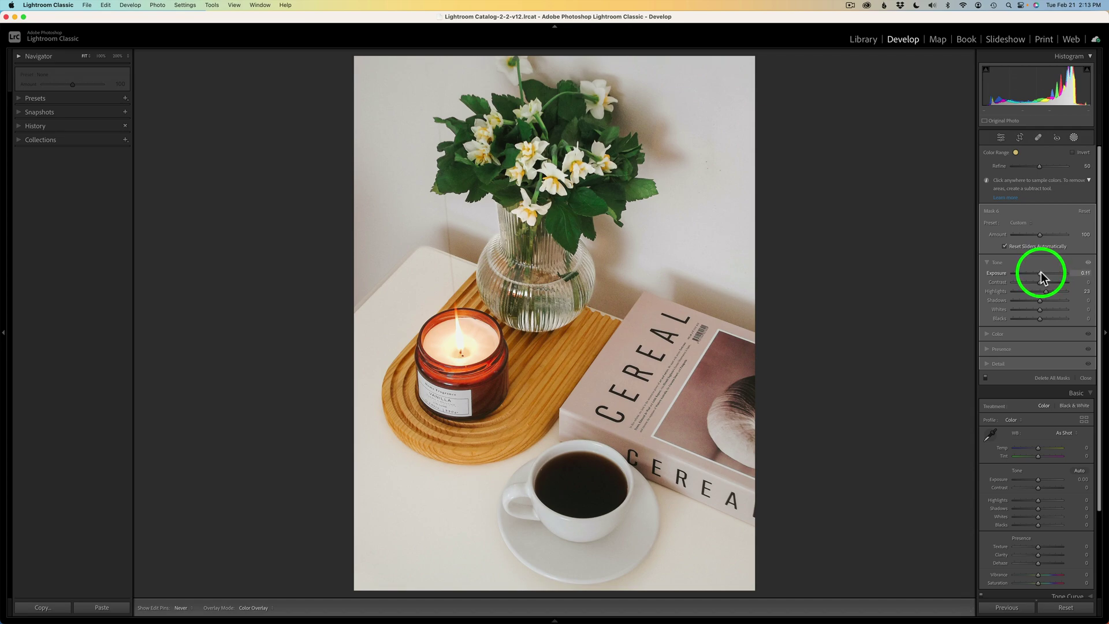
pyautogui.moveTo(1041, 272); pyautogui.dragTo(1042, 272)
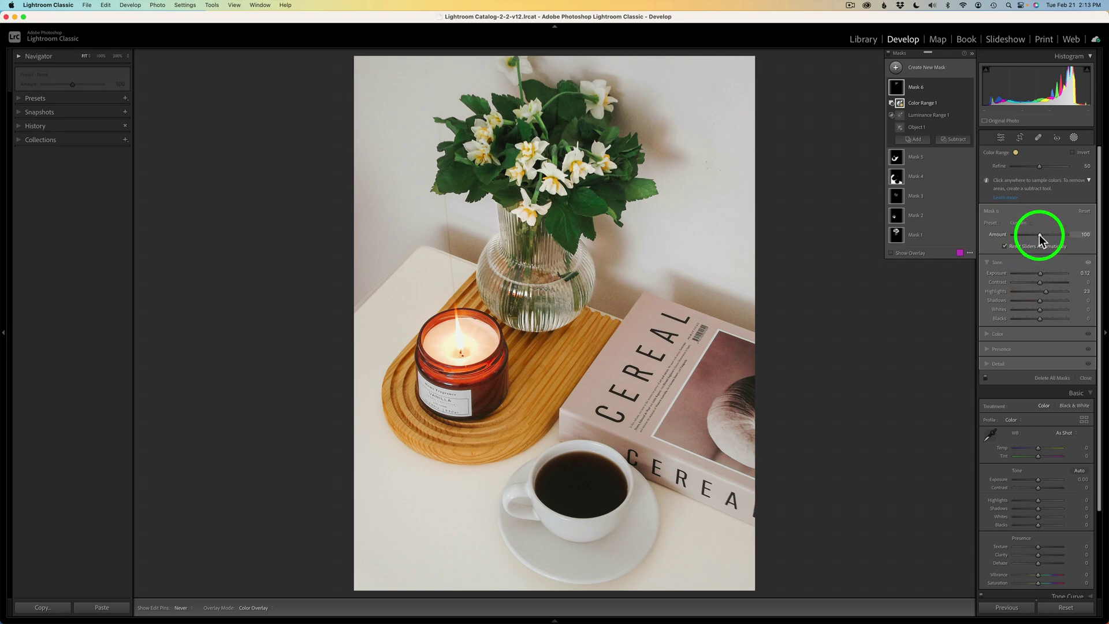
pyautogui.moveTo(1039, 234)
pyautogui.mouseDown()
pyautogui.moveTo(1017, 231)
pyautogui.moveTo(1046, 237)
pyautogui.moveTo(1030, 235)
pyautogui.mouseUp()
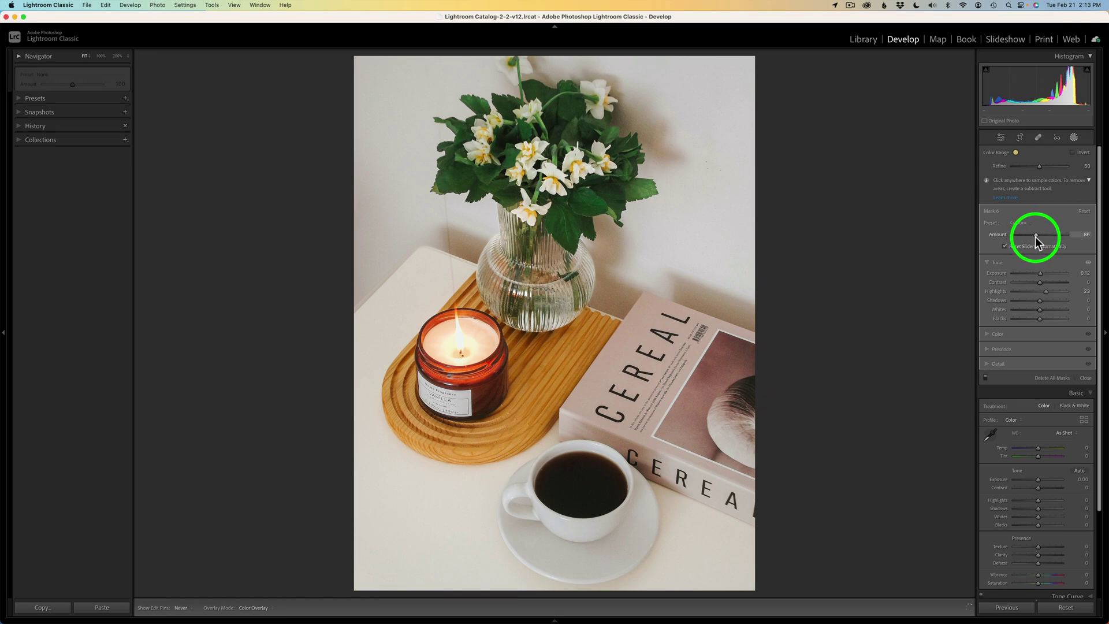
pyautogui.moveTo(1036, 240); pyautogui.dragTo(1034, 238)
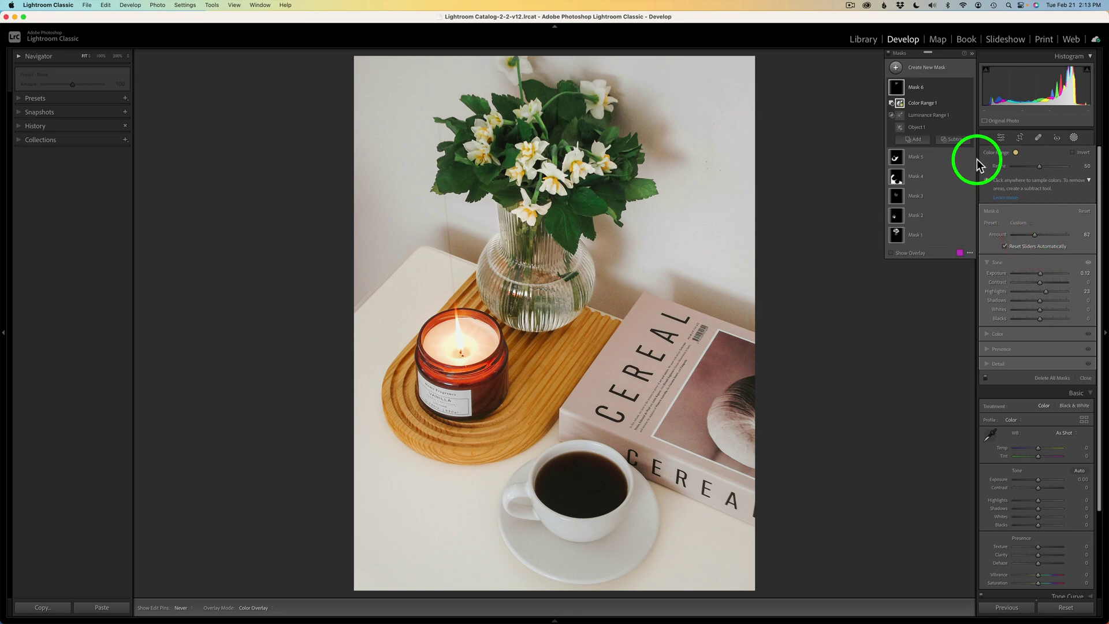
# Compare the photo with the petal mask hidden and shown, and with all masks hidden and shown
pyautogui.click(969, 87)
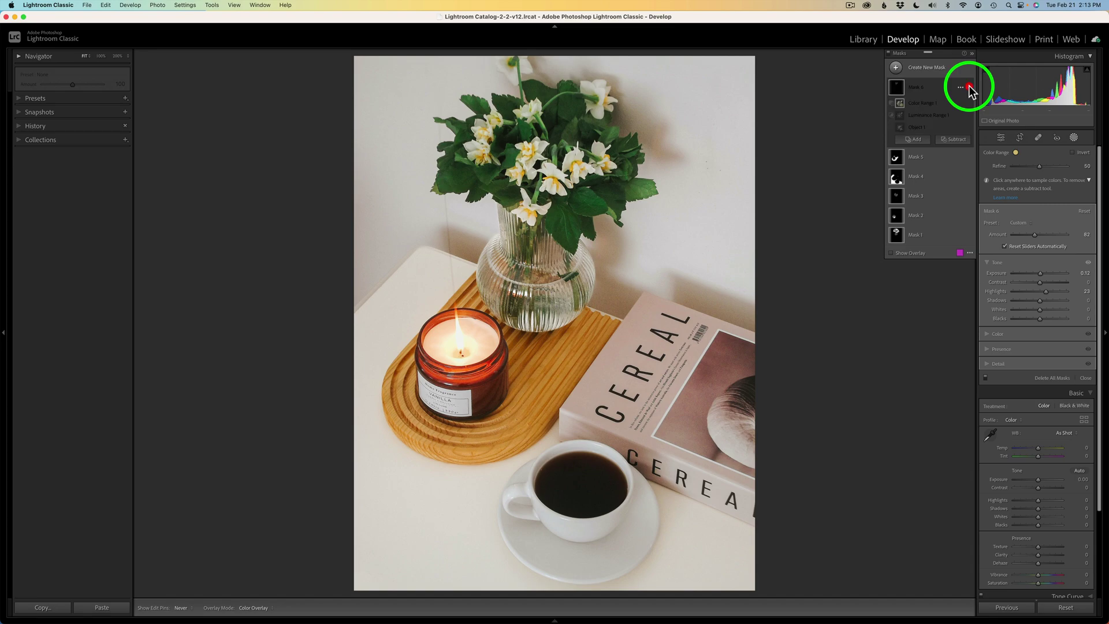
pyautogui.click(969, 86)
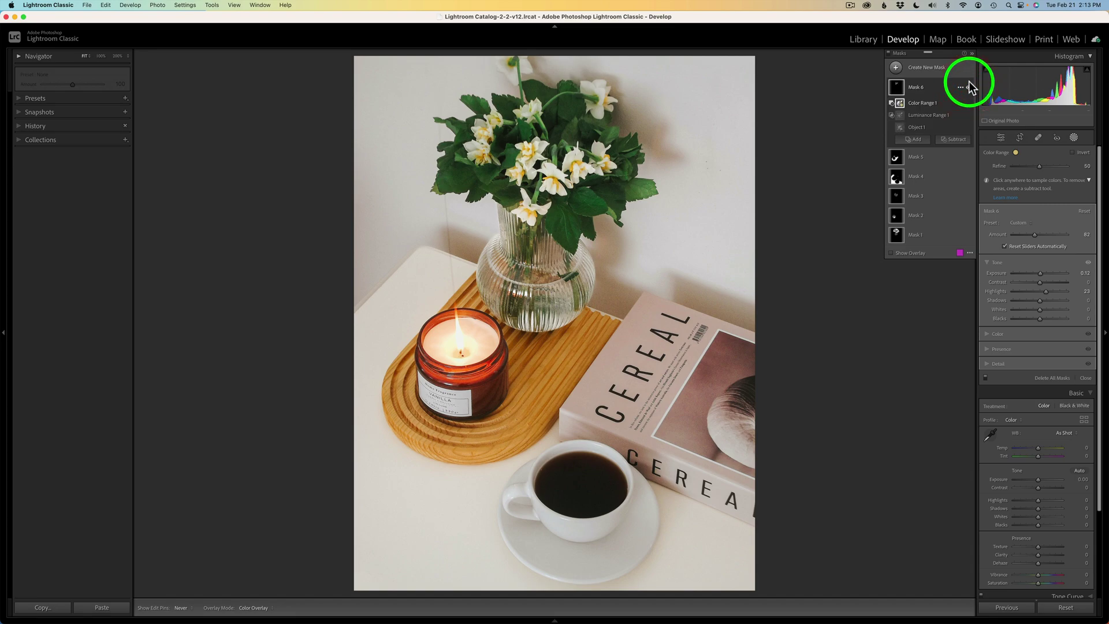
pyautogui.click(890, 57)
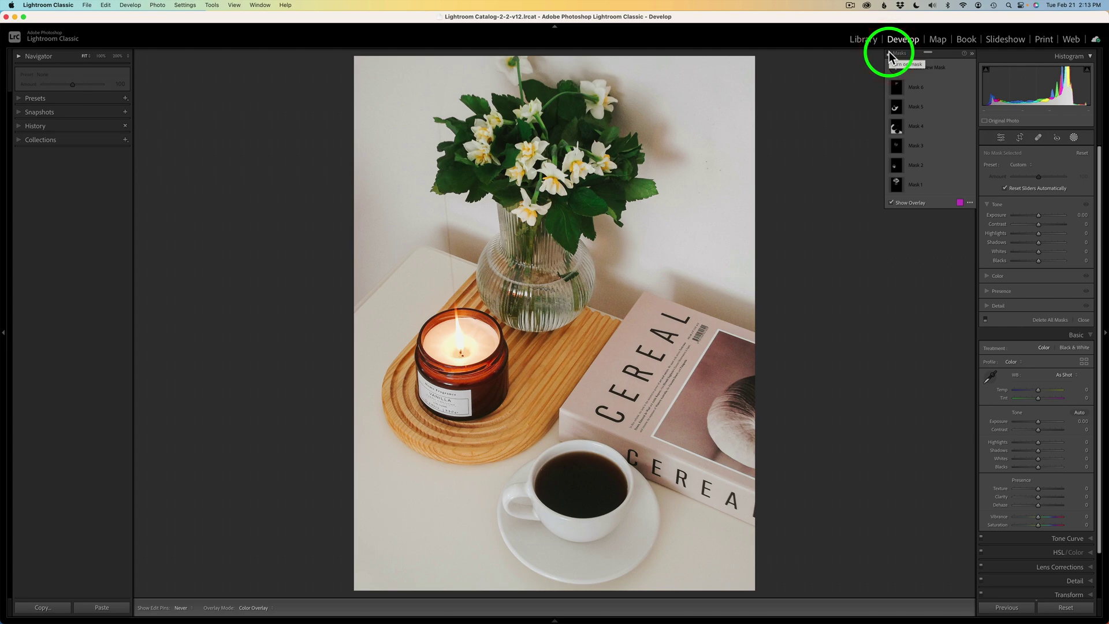
pyautogui.click(889, 57)
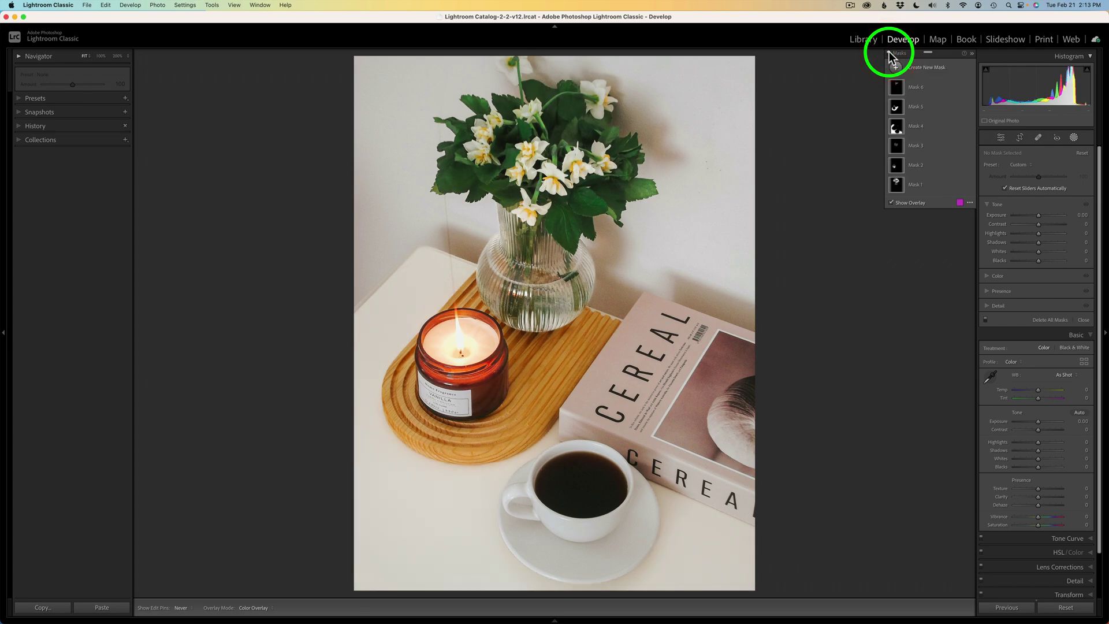